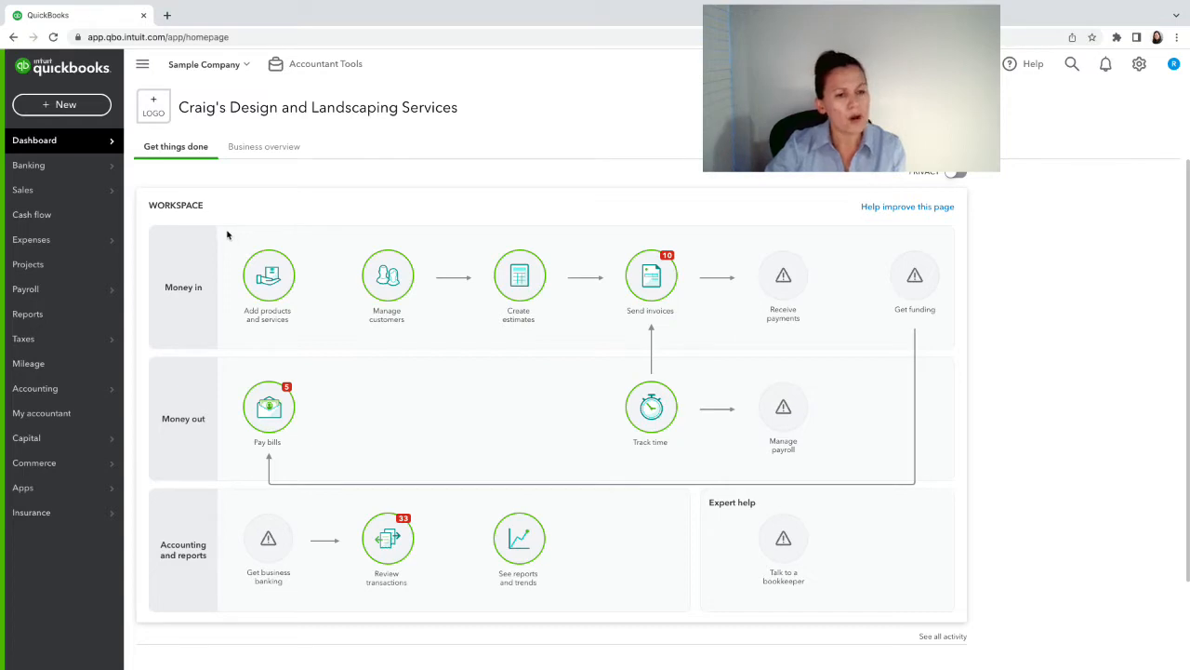
# - Go from the Dashboard to the Banking page for the Checking account
pyautogui.moveTo(45, 176)
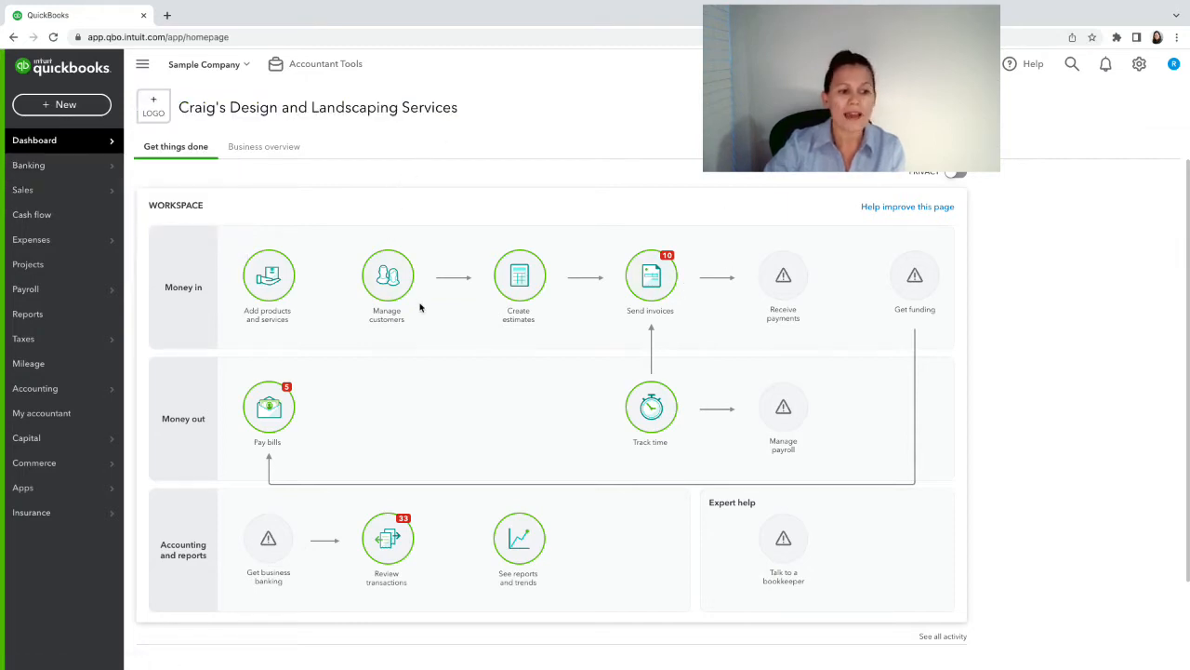
pyautogui.click(61, 168)
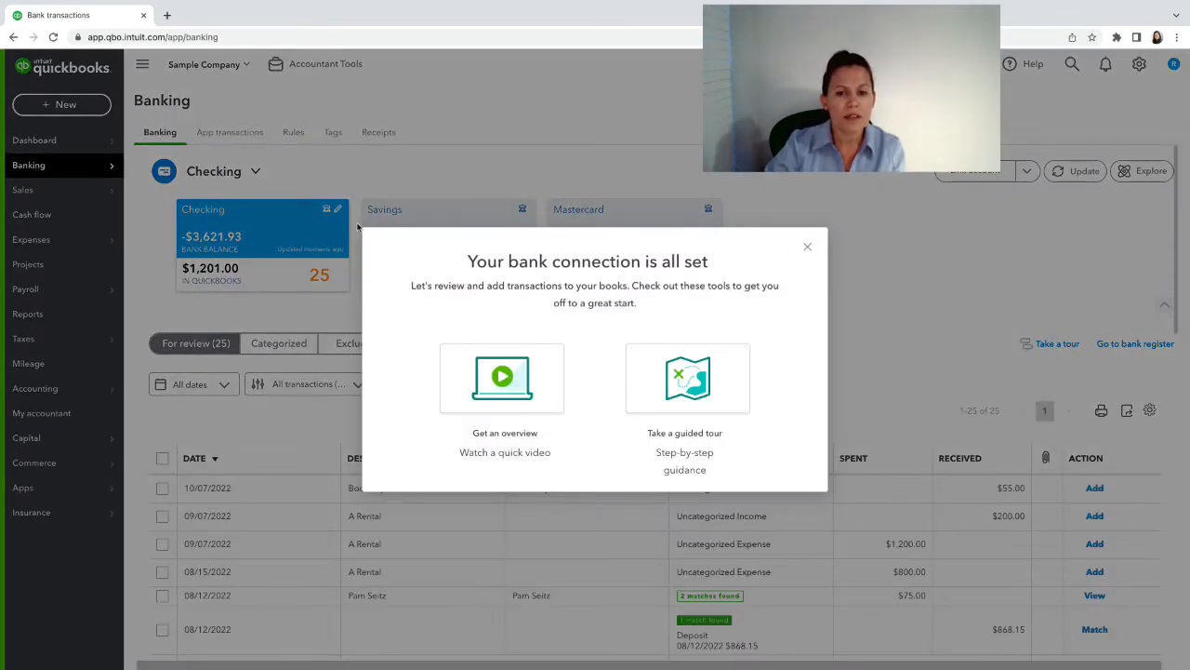
# - Dismiss the bank connection welcome message and look over Checking's 25 transactions for review
pyautogui.click(808, 247)
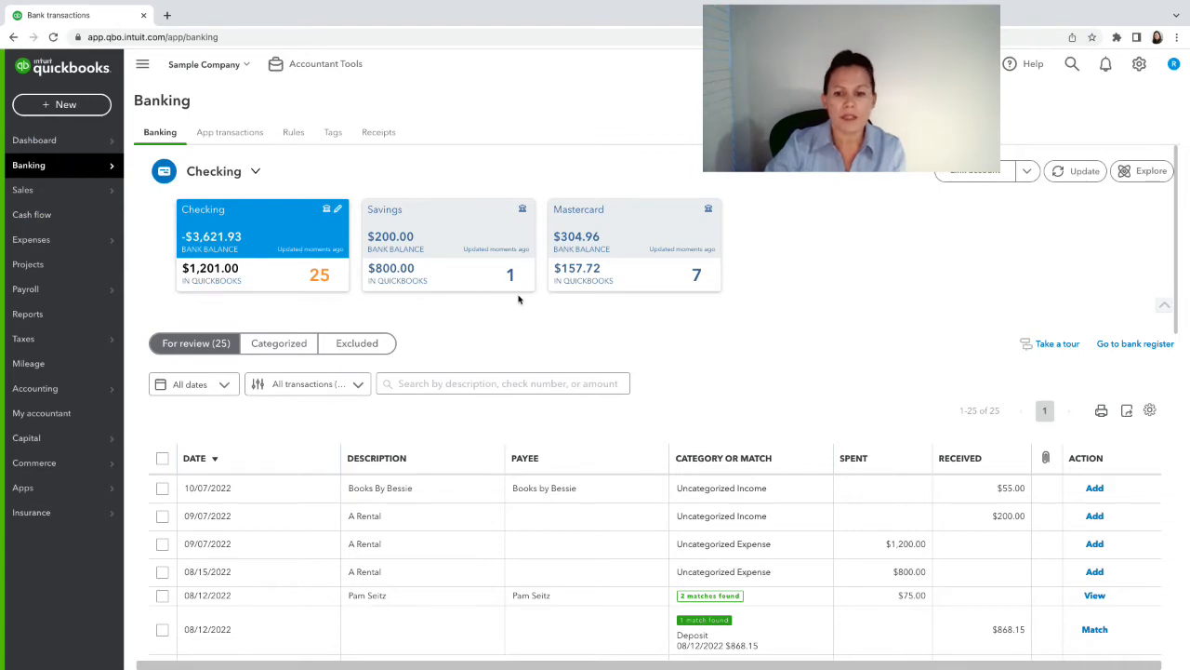
pyautogui.scroll(-2, 516, 321)
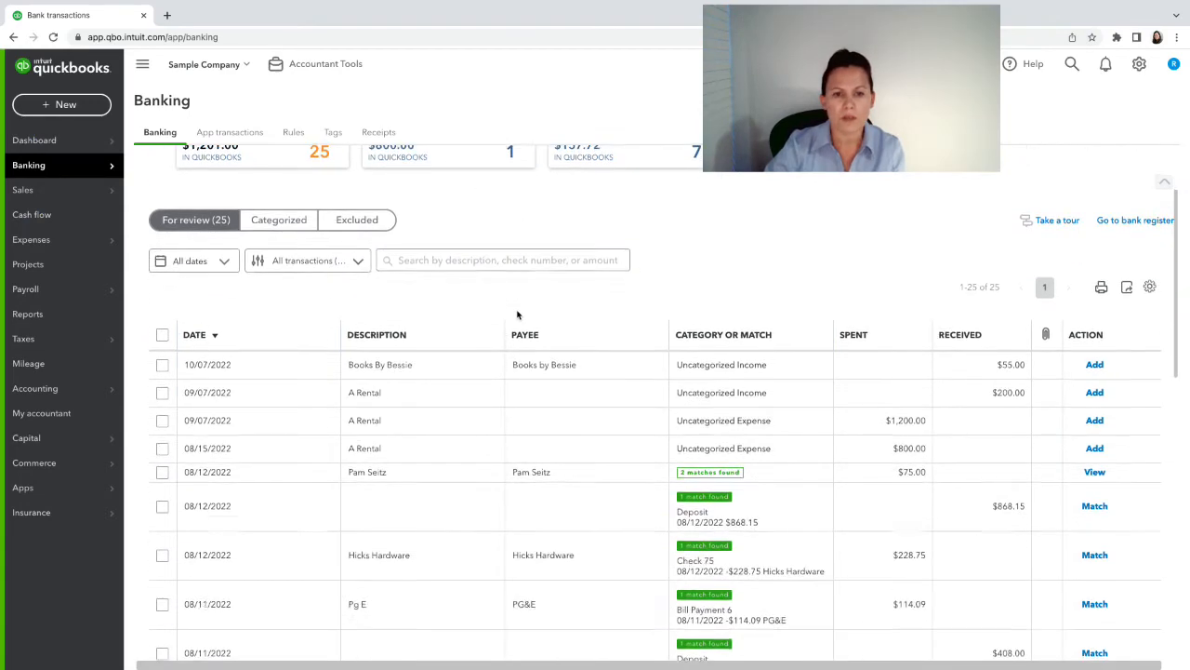
pyautogui.scroll(2, 517, 315)
pyautogui.scroll(-5, 518, 313)
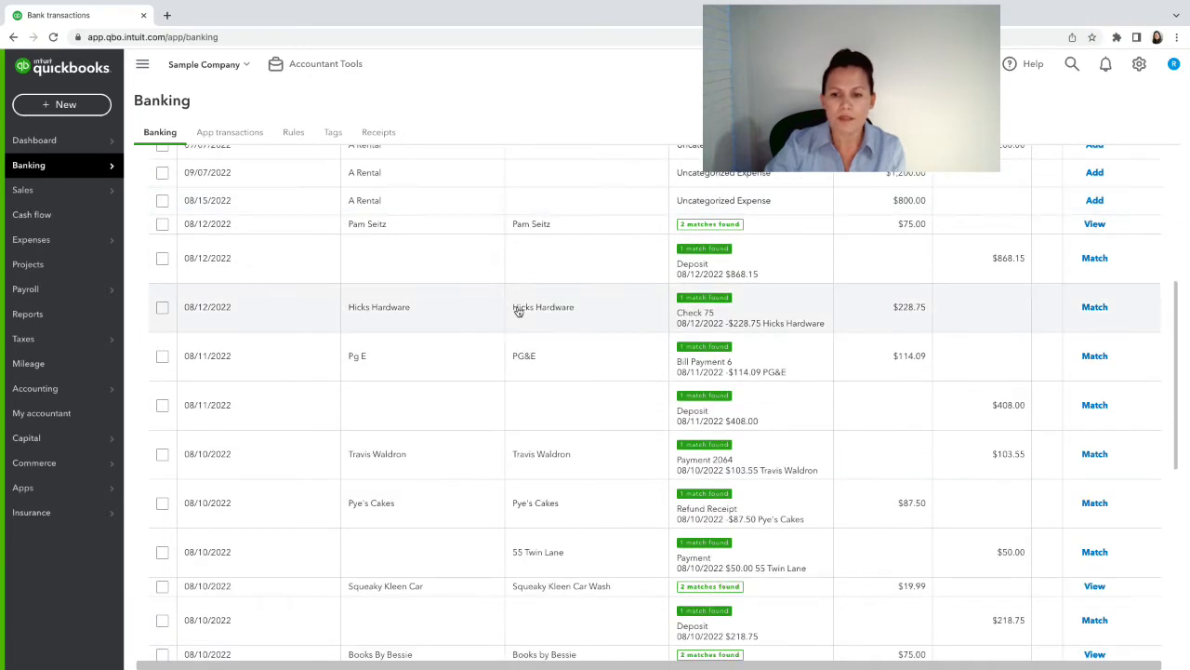
pyautogui.scroll(4, 519, 312)
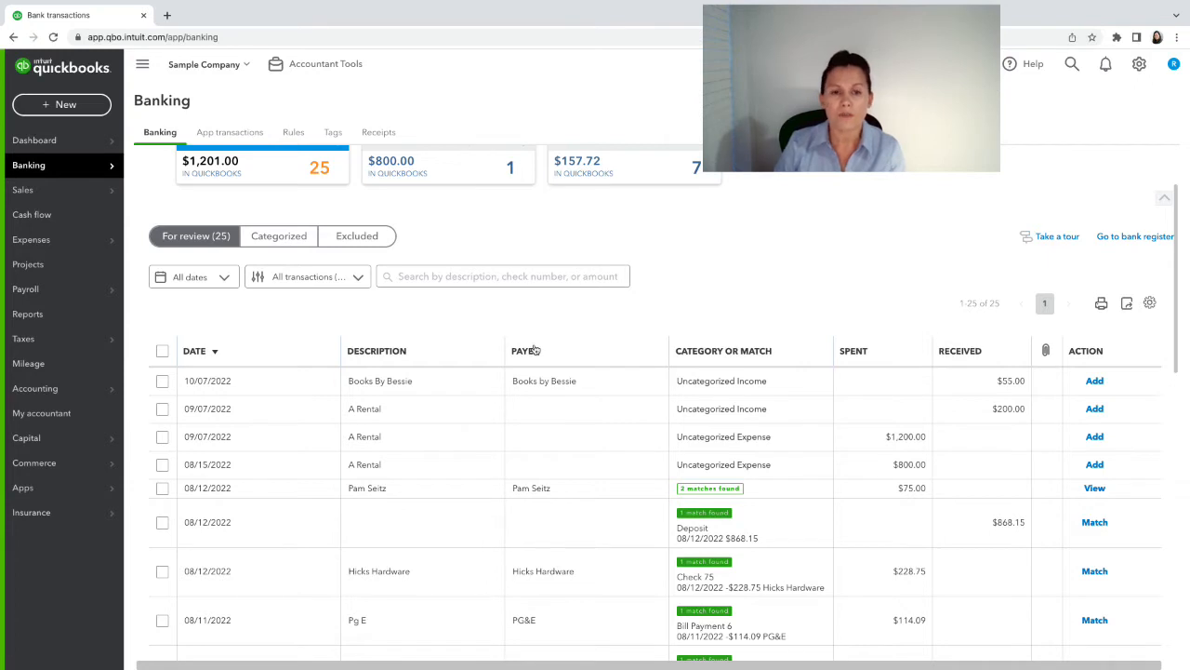
pyautogui.scroll(2, 539, 342)
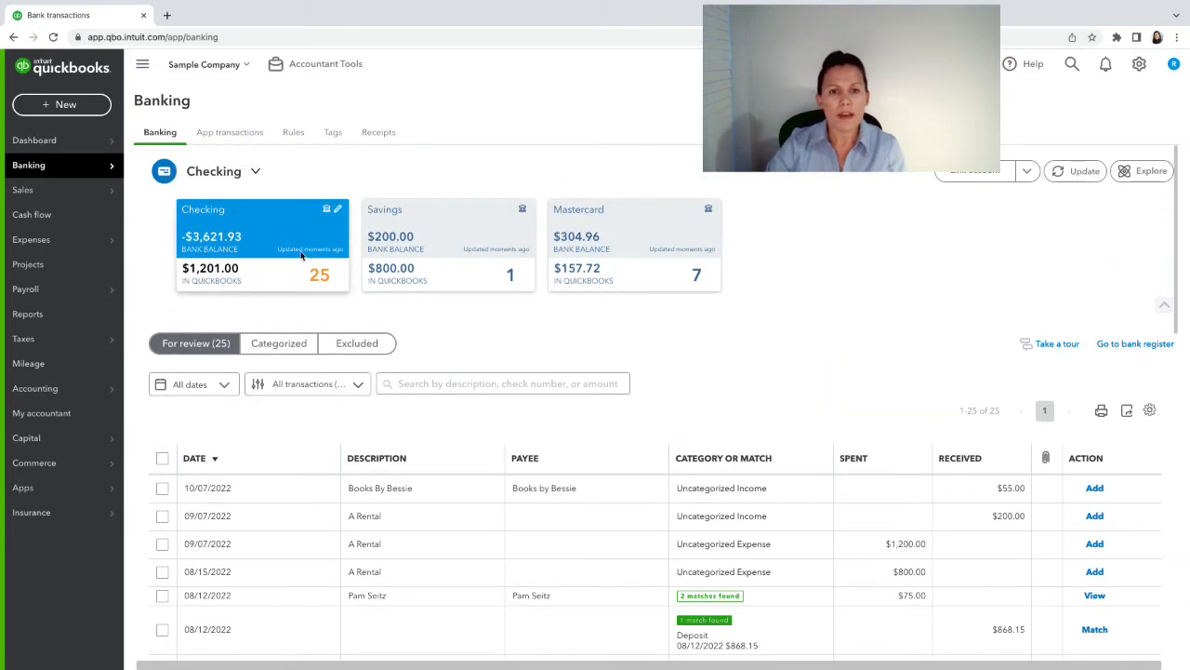
pyautogui.click(418, 249)
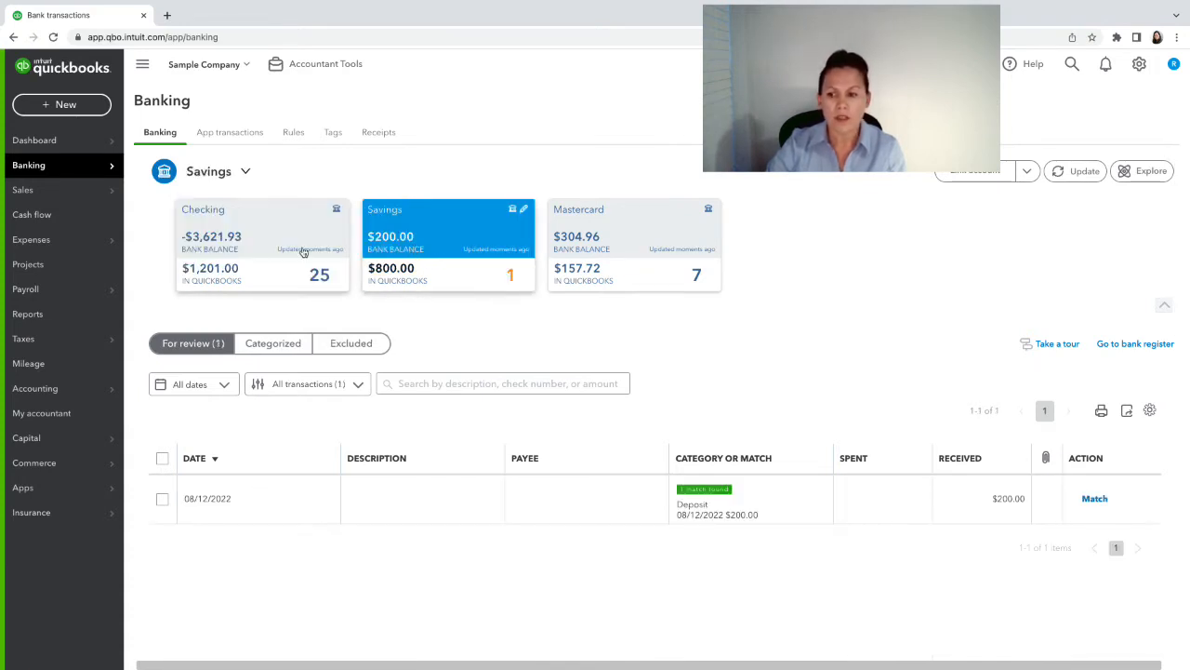
pyautogui.click(304, 252)
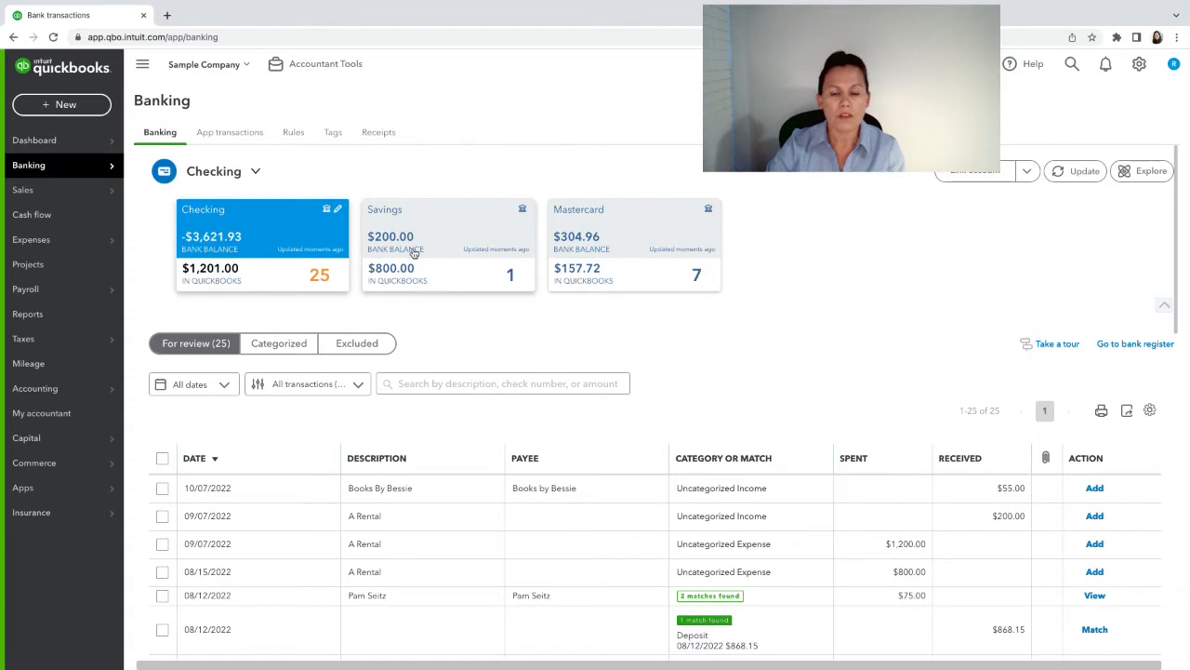
pyautogui.scroll(-3, 591, 396)
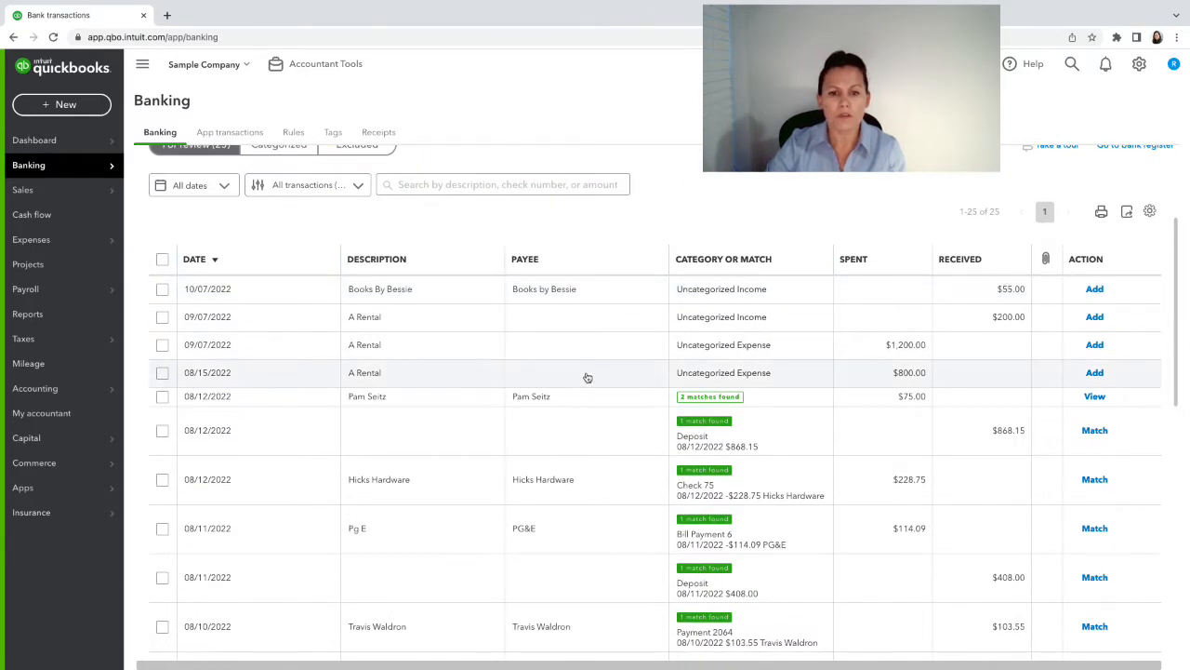
pyautogui.scroll(-6, 583, 375)
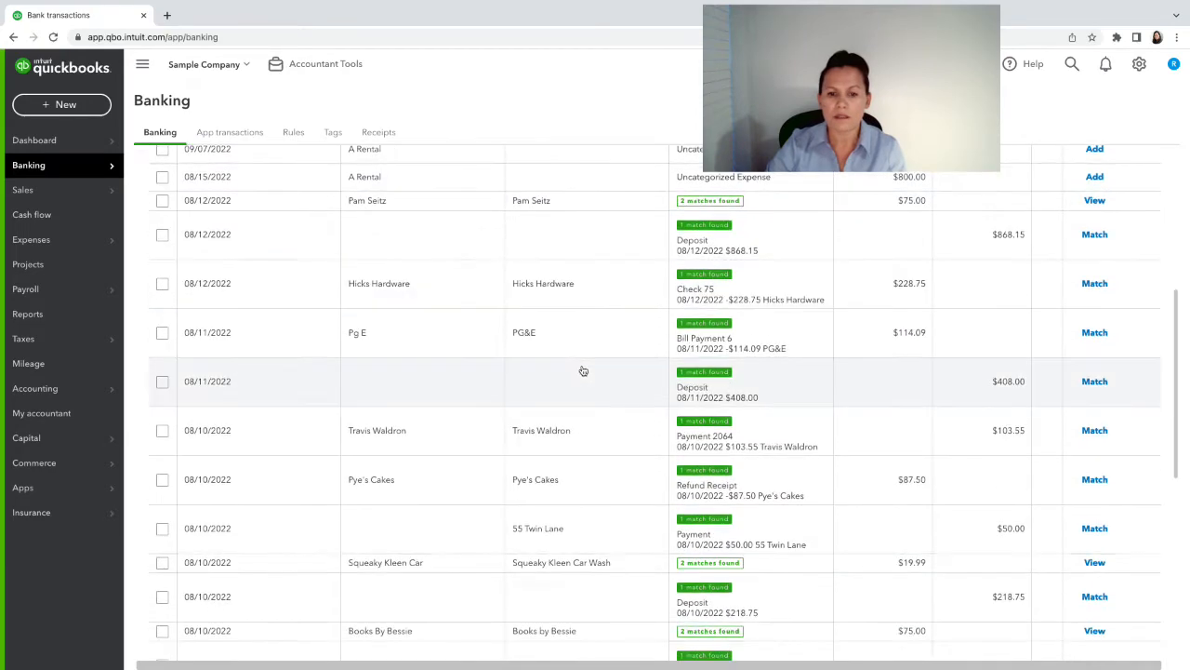
pyautogui.scroll(-5, 583, 370)
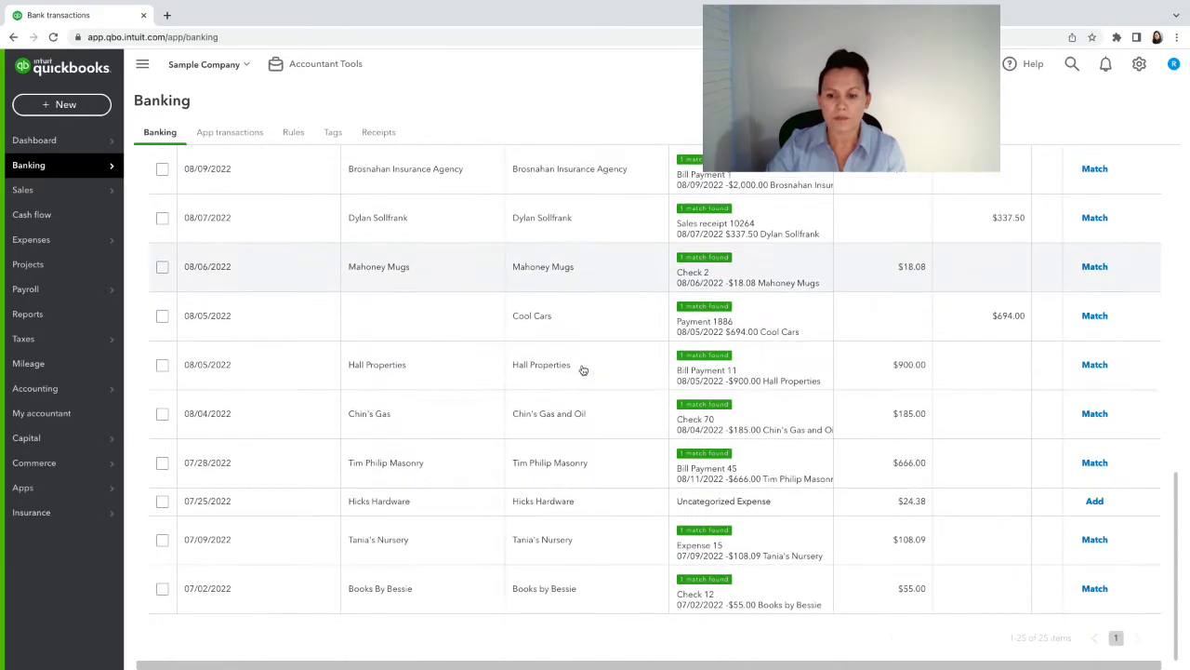
pyautogui.scroll(7, 583, 370)
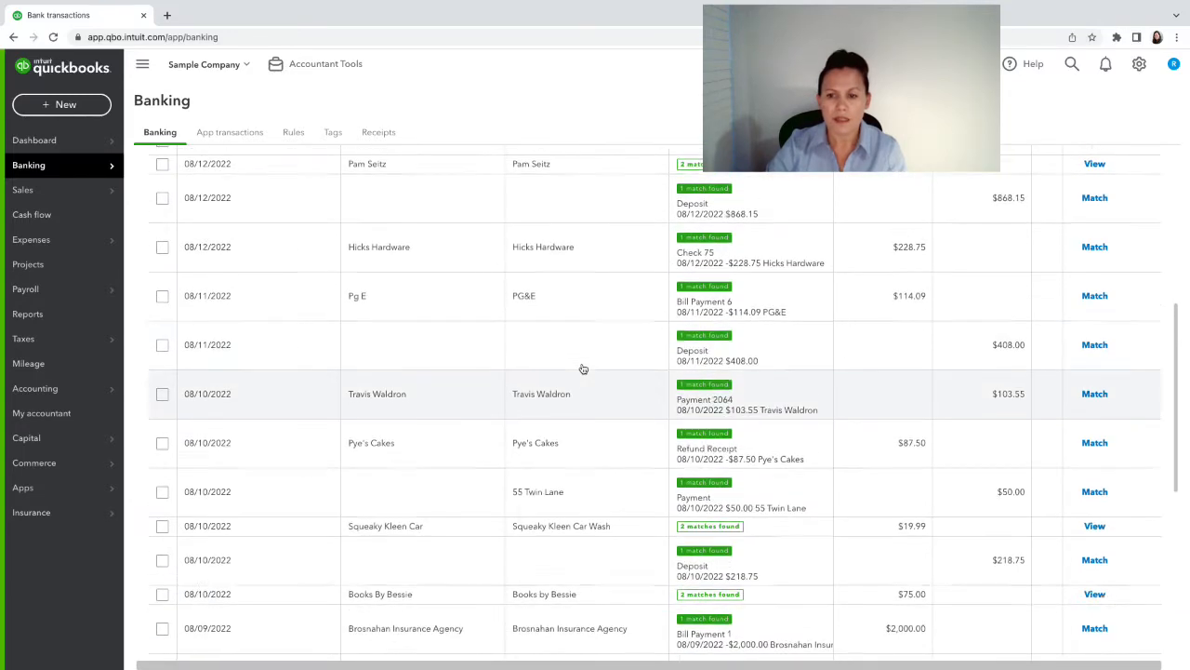
pyautogui.scroll(5, 584, 369)
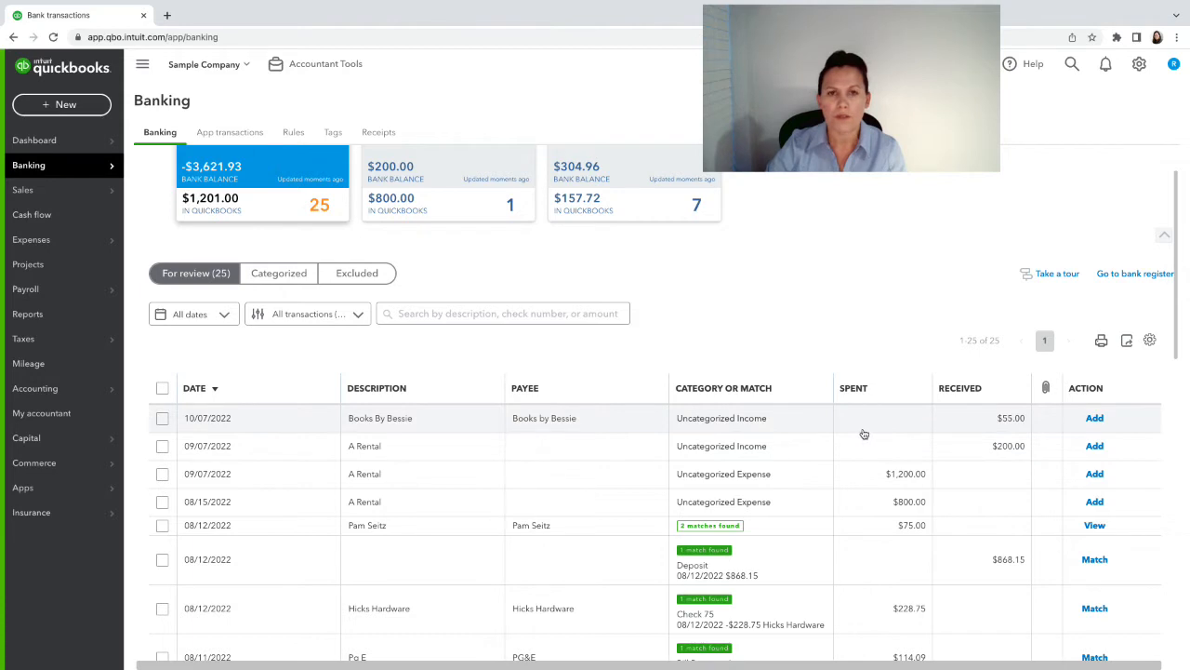
pyautogui.scroll(1, 860, 432)
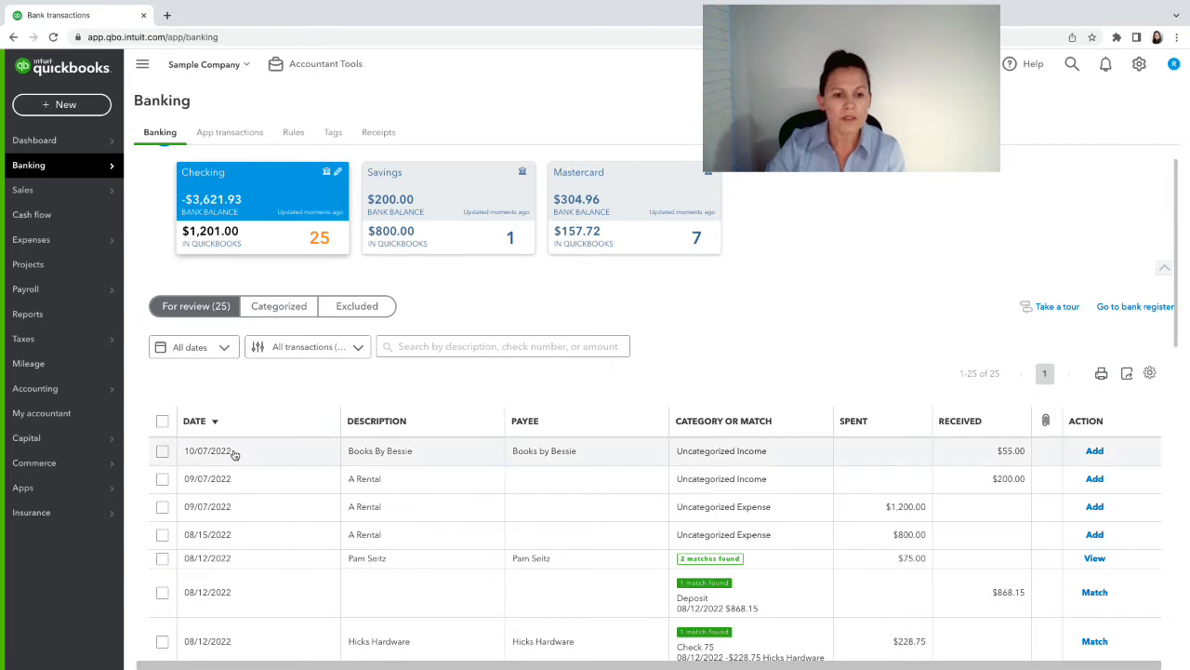
pyautogui.click(446, 230)
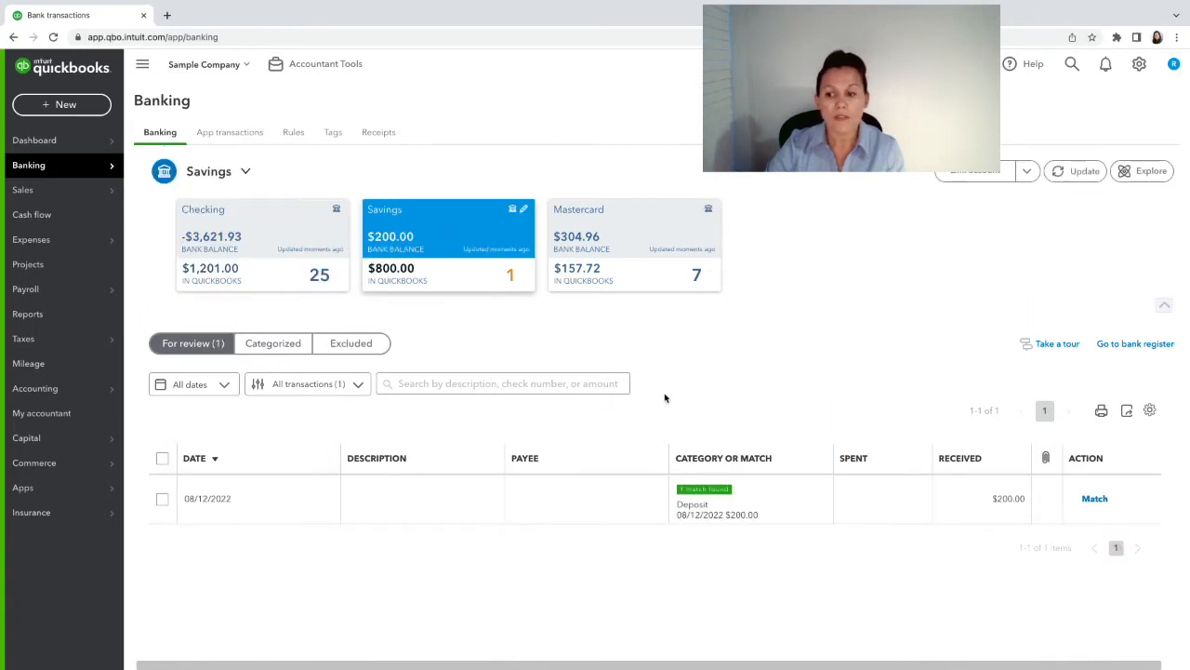
pyautogui.click(265, 227)
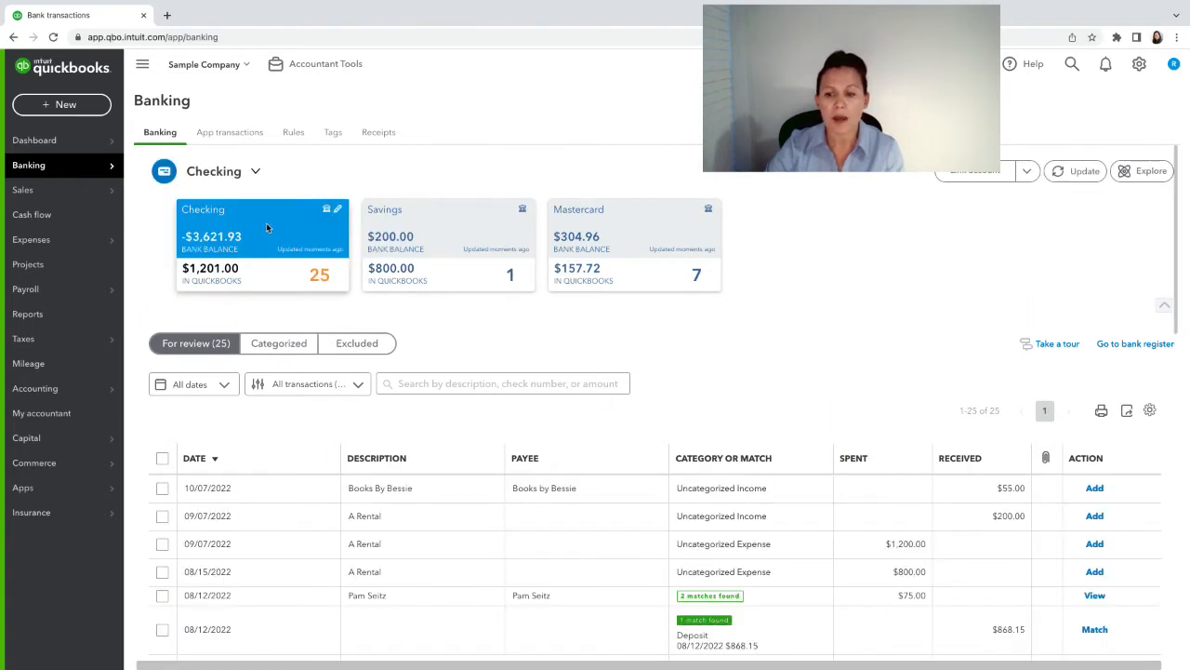
# - Expand the 10/07/2022 Books By Bessie $55.00 deposit and choose Record as transfer
pyautogui.click(930, 493)
pyautogui.scroll(-1, 558, 465)
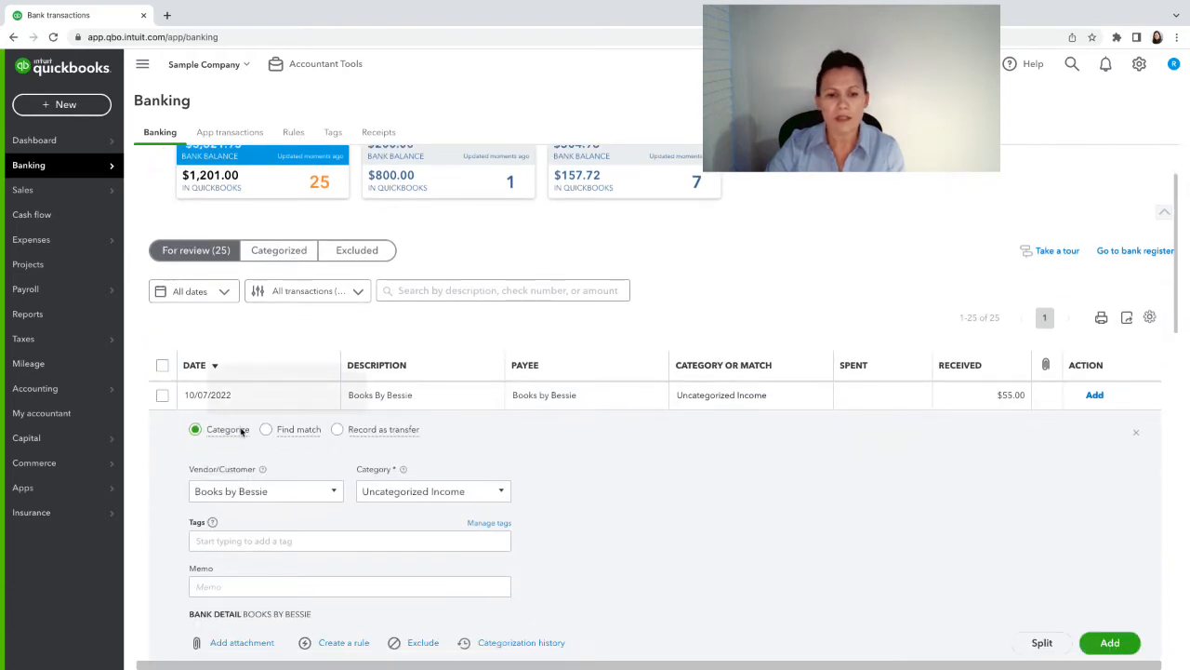
pyautogui.click(337, 429)
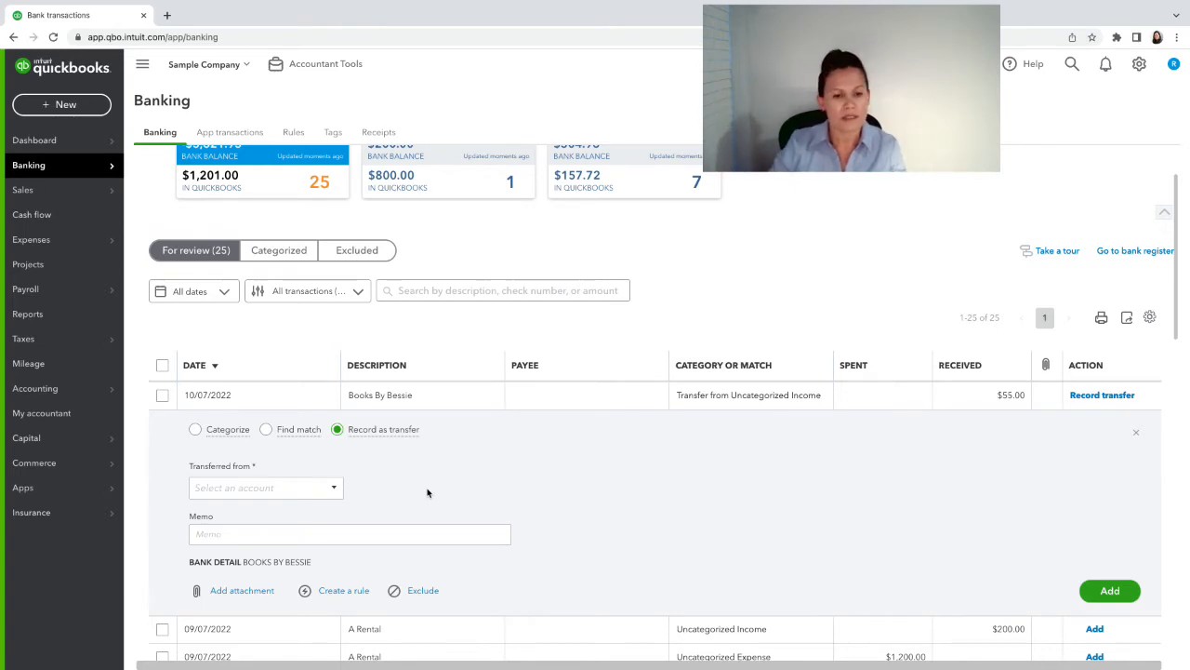
# - Browse the Transferred from accounts, trying searches for 'own' and 'Inves' without choosing one
pyautogui.click(324, 486)
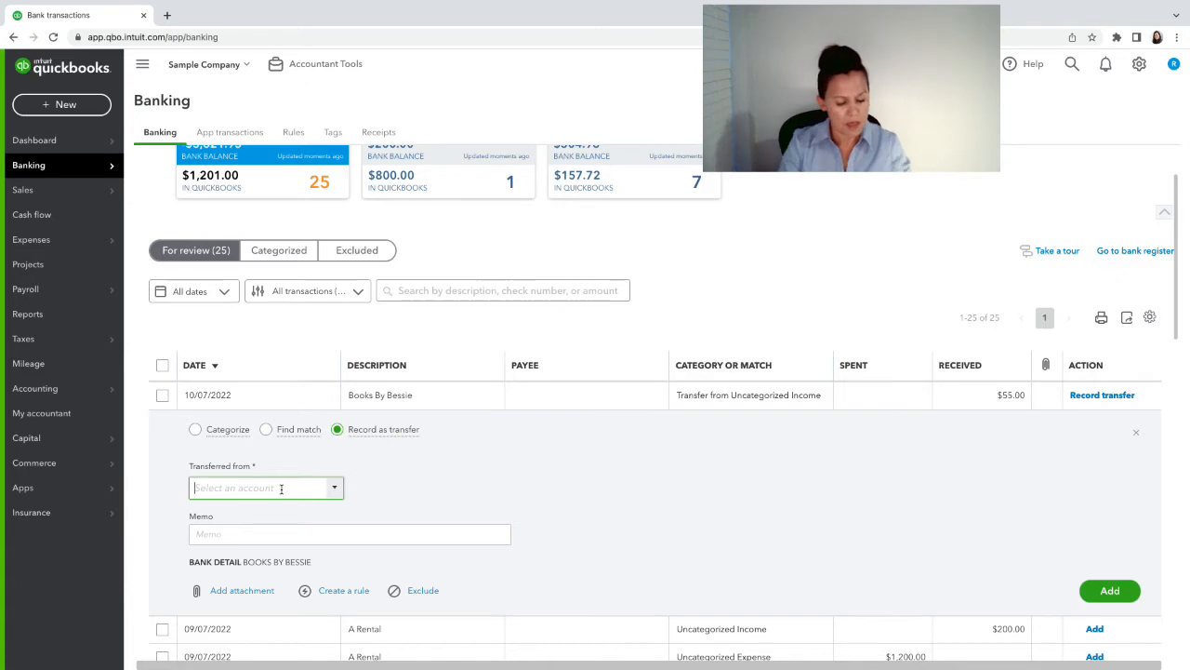
pyautogui.write('own')
pyautogui.press('BackSpace')
pyautogui.press('BackSpace')
pyautogui.press('BackSpace')
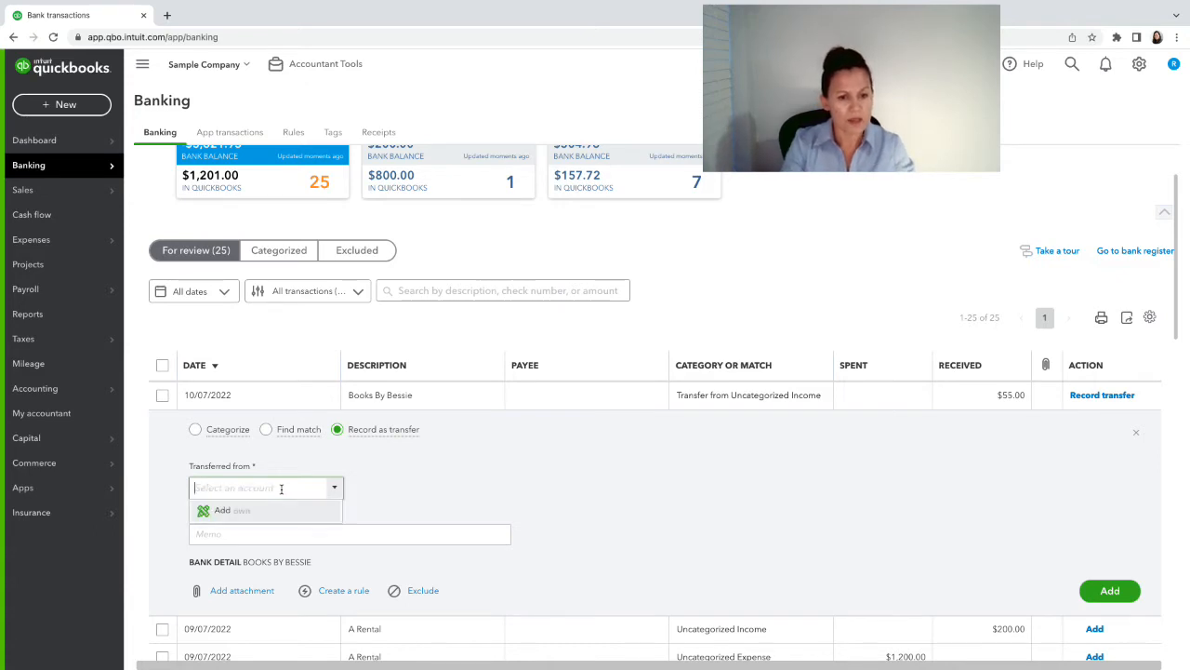
pyautogui.write('Inves')
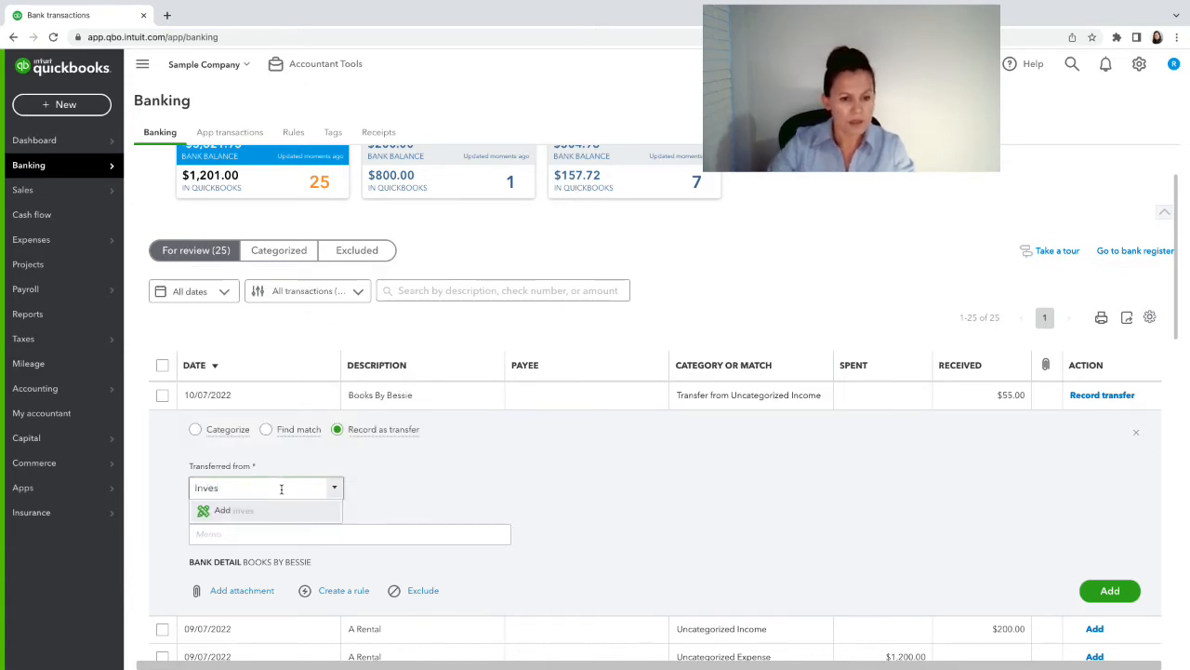
pyautogui.press('BackSpace')
pyautogui.press('BackSpace')
pyautogui.press('BackSpace')
pyautogui.press('BackSpace')
pyautogui.press('BackSpace')
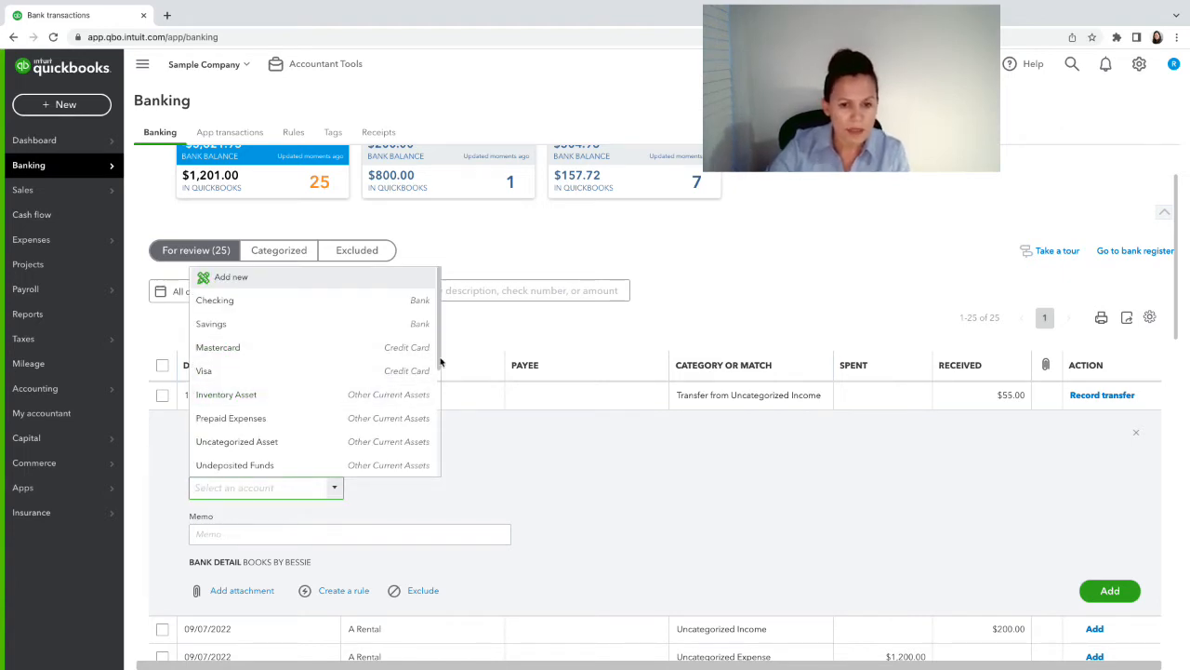
pyautogui.moveTo(439, 361); pyautogui.dragTo(438, 461)
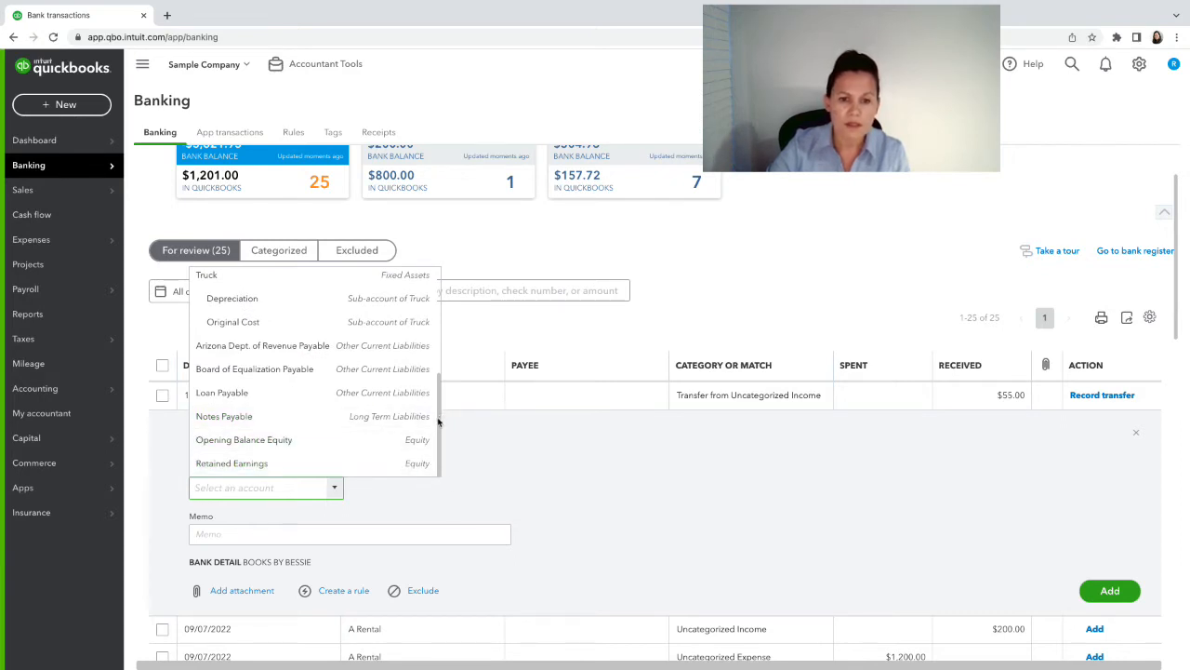
pyautogui.moveTo(441, 418); pyautogui.dragTo(452, 301)
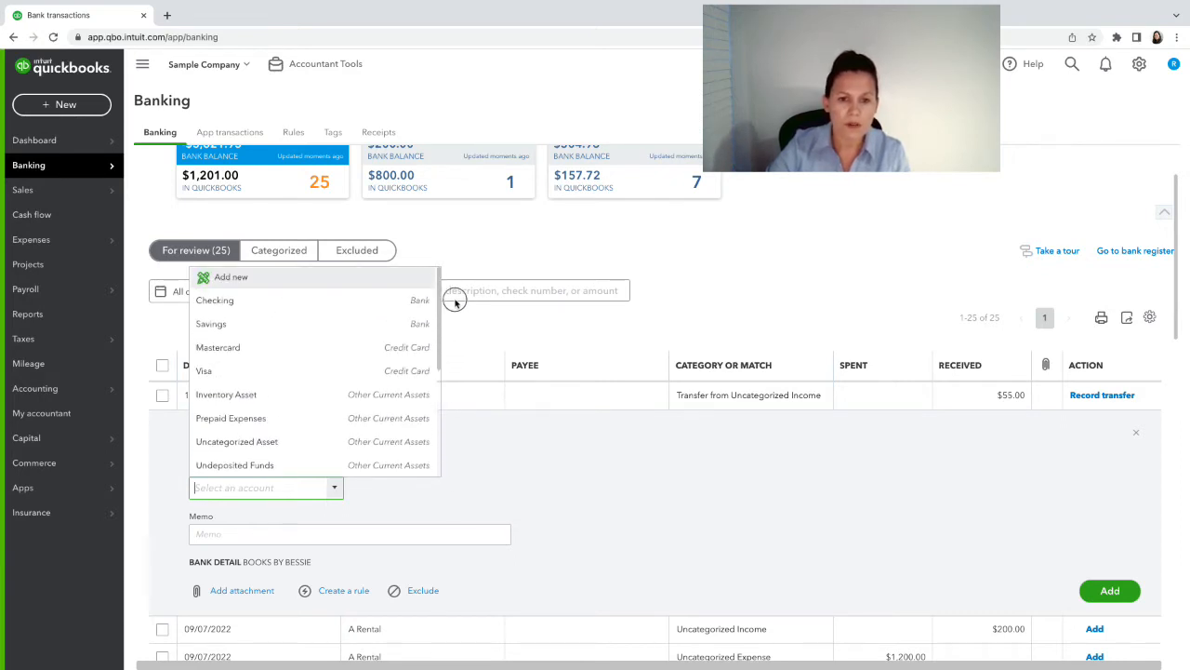
# - Add a new Equity account with detail type Partner Contributions, then return the deposit to Categorize
pyautogui.click(267, 278)
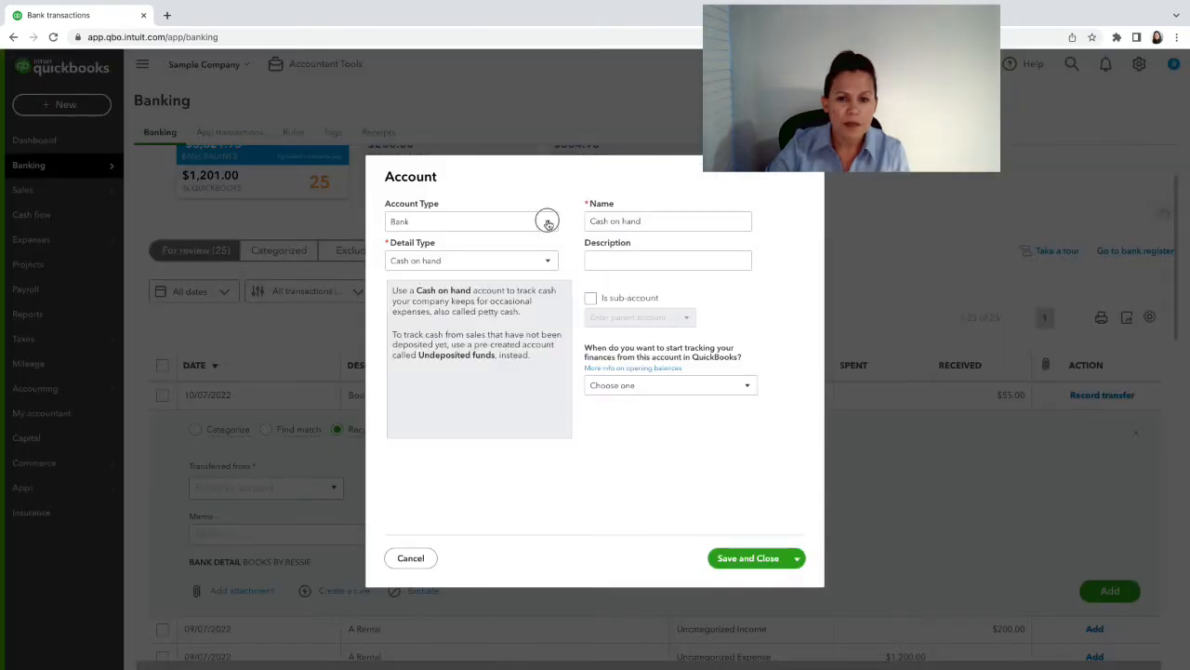
pyautogui.click(547, 222)
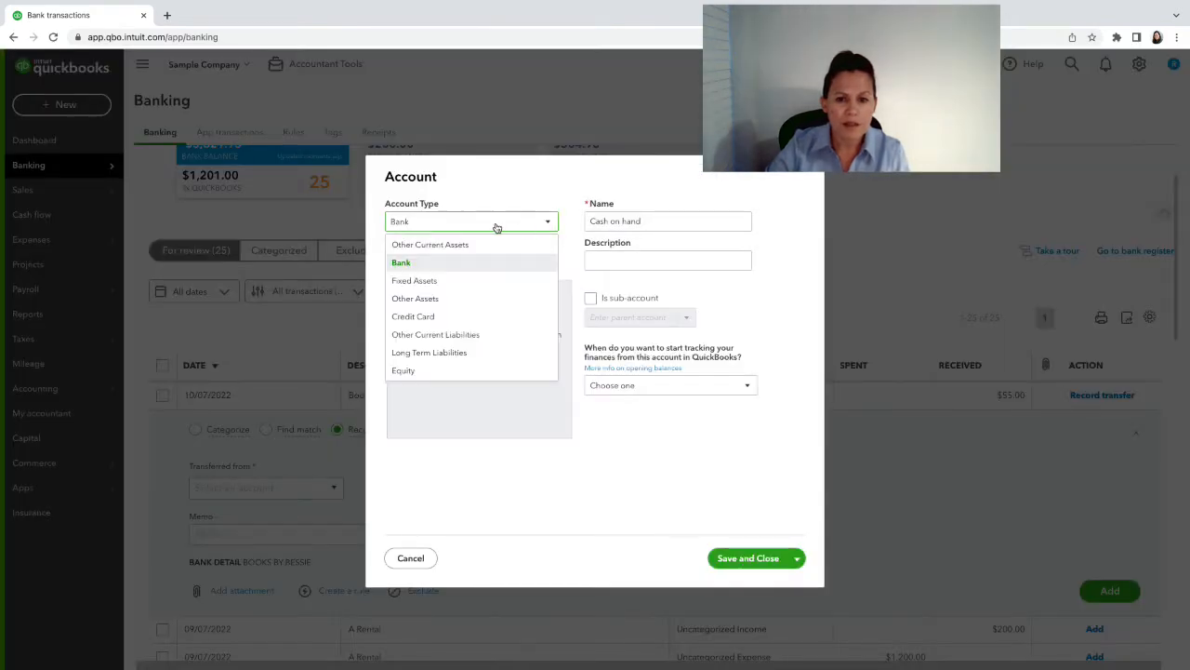
pyautogui.click(410, 370)
pyautogui.click(549, 267)
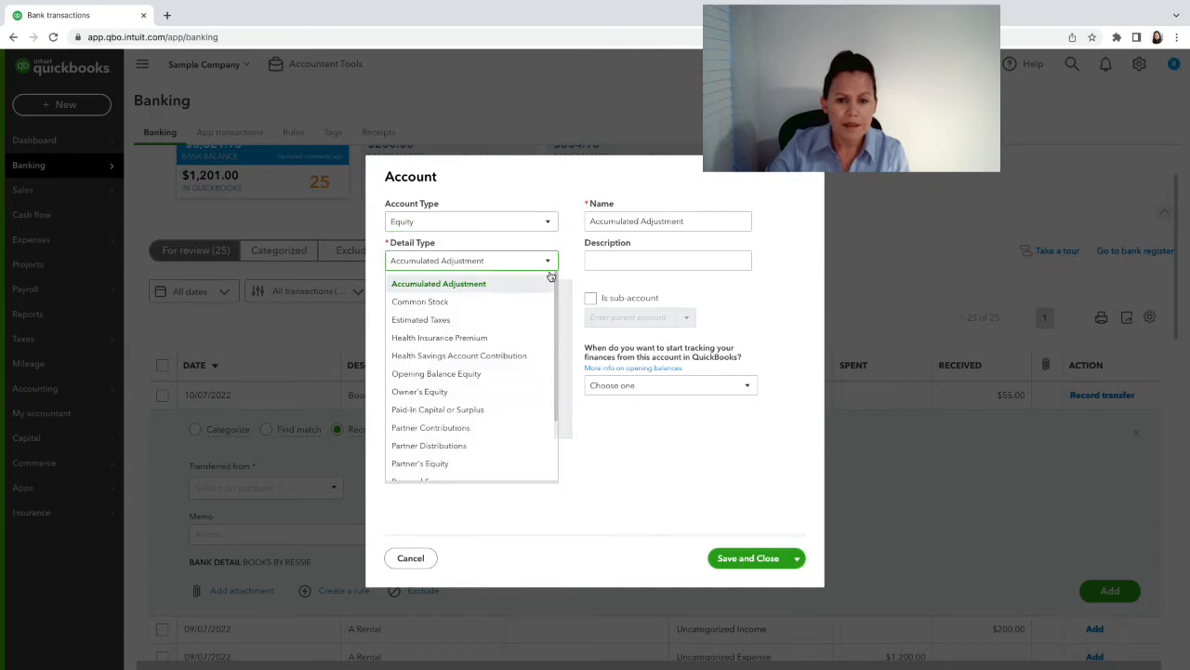
pyautogui.click(451, 430)
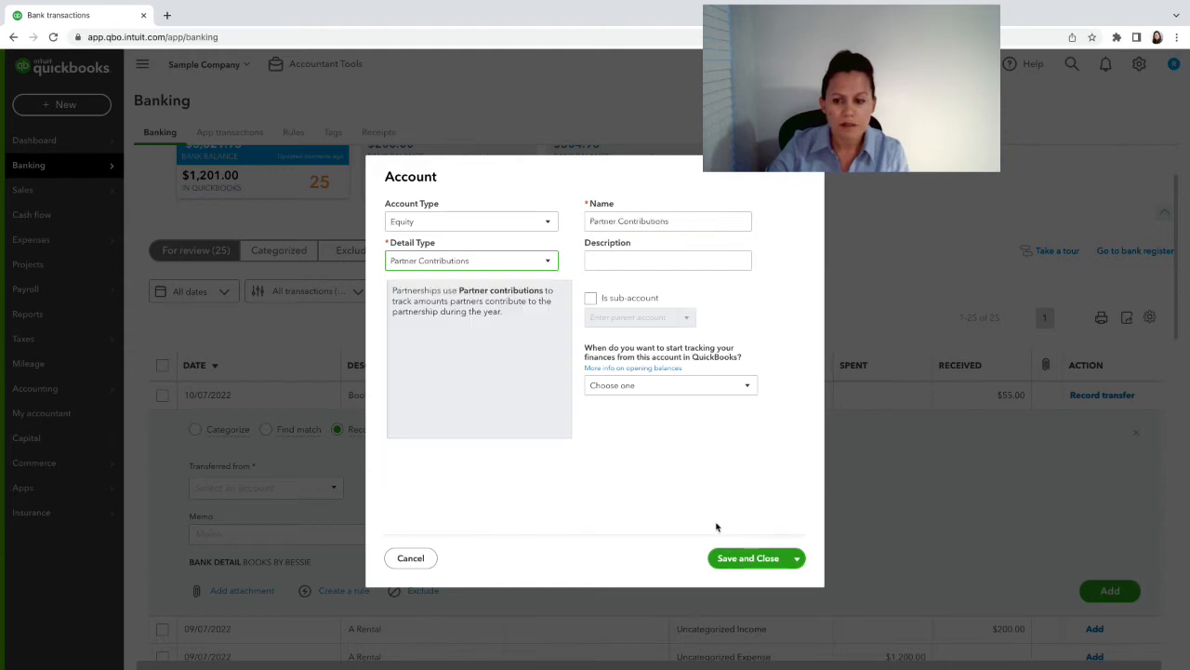
pyautogui.click(734, 558)
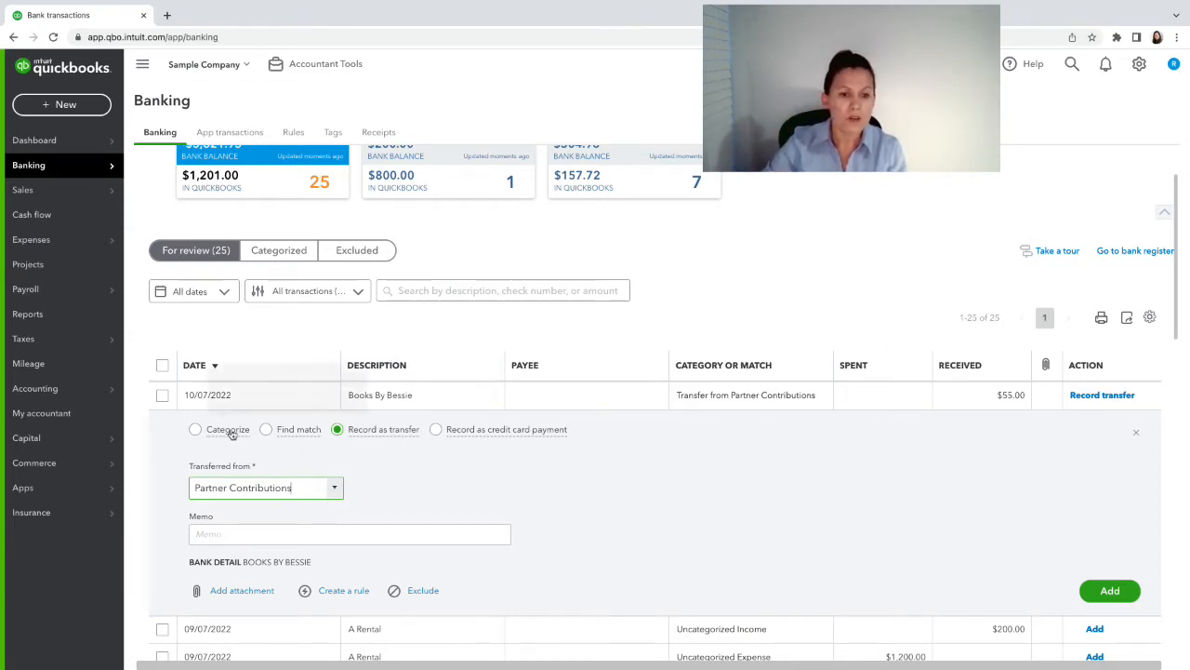
pyautogui.click(192, 435)
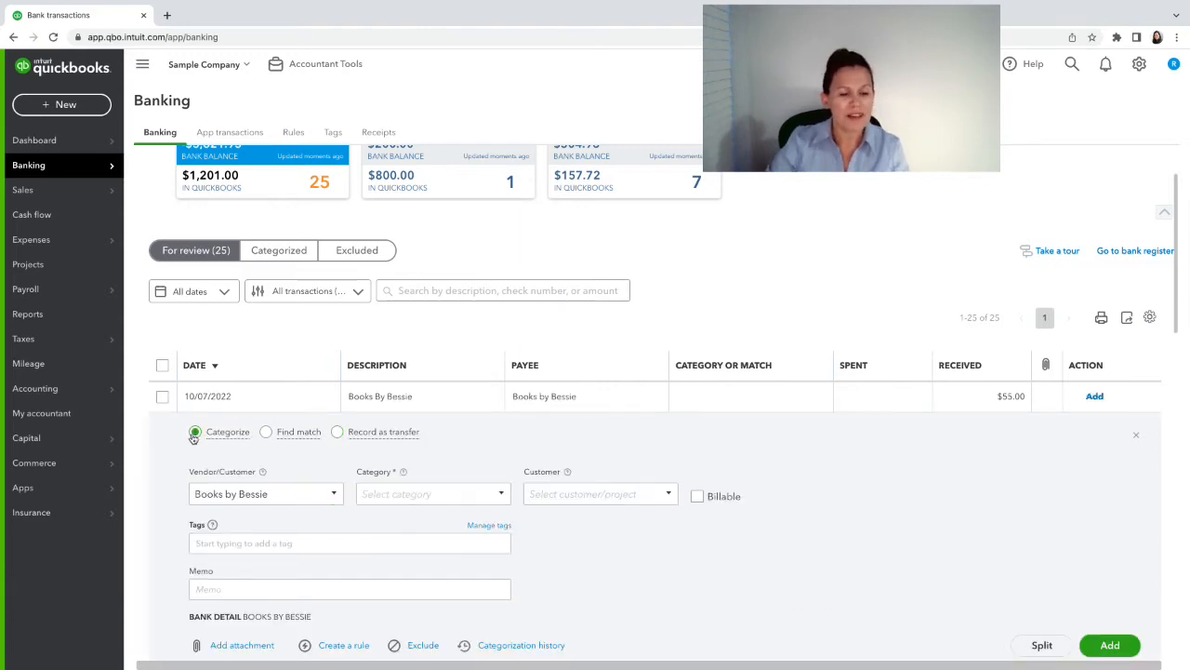
# - Delete Books by Bessie from the $55.00 deposit's Vendor/Customer field, leaving it blank
pyautogui.click(282, 496)
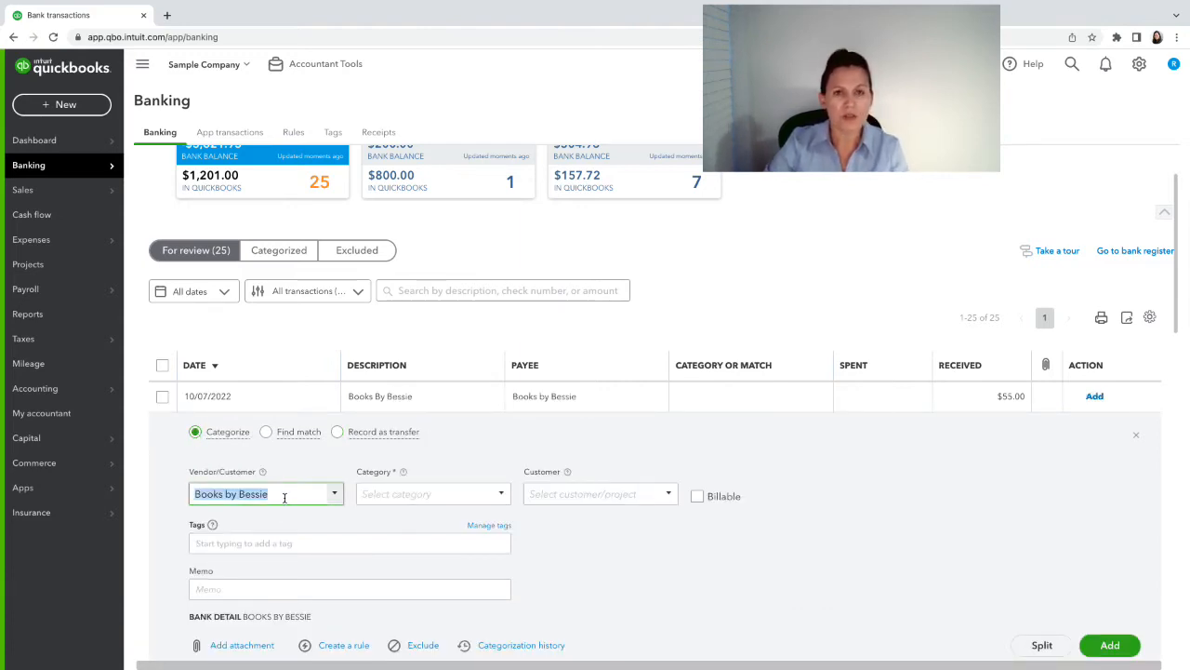
pyautogui.press('BackSpace')
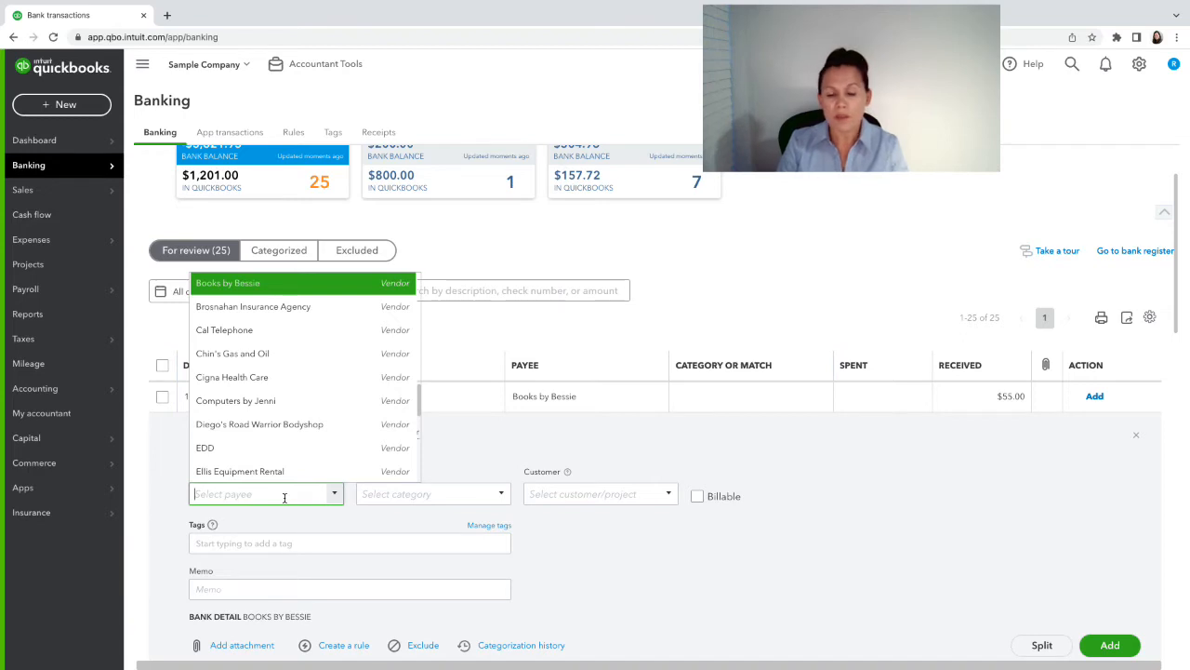
pyautogui.click(606, 595)
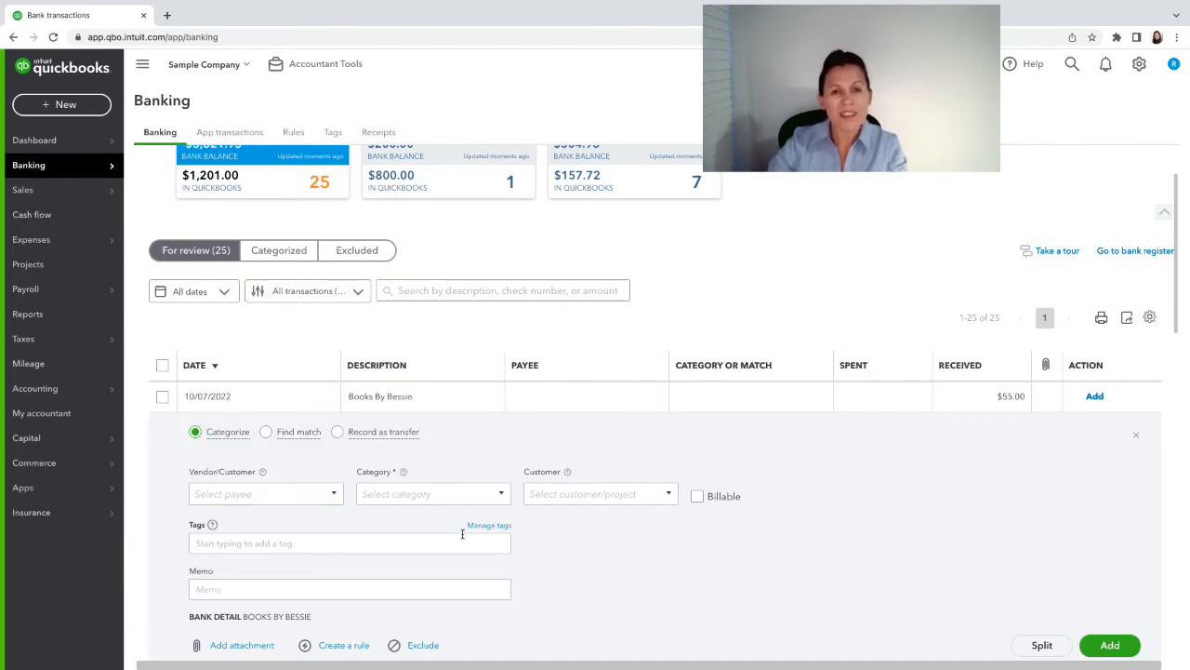
pyautogui.click(277, 494)
pyautogui.moveTo(263, 472)
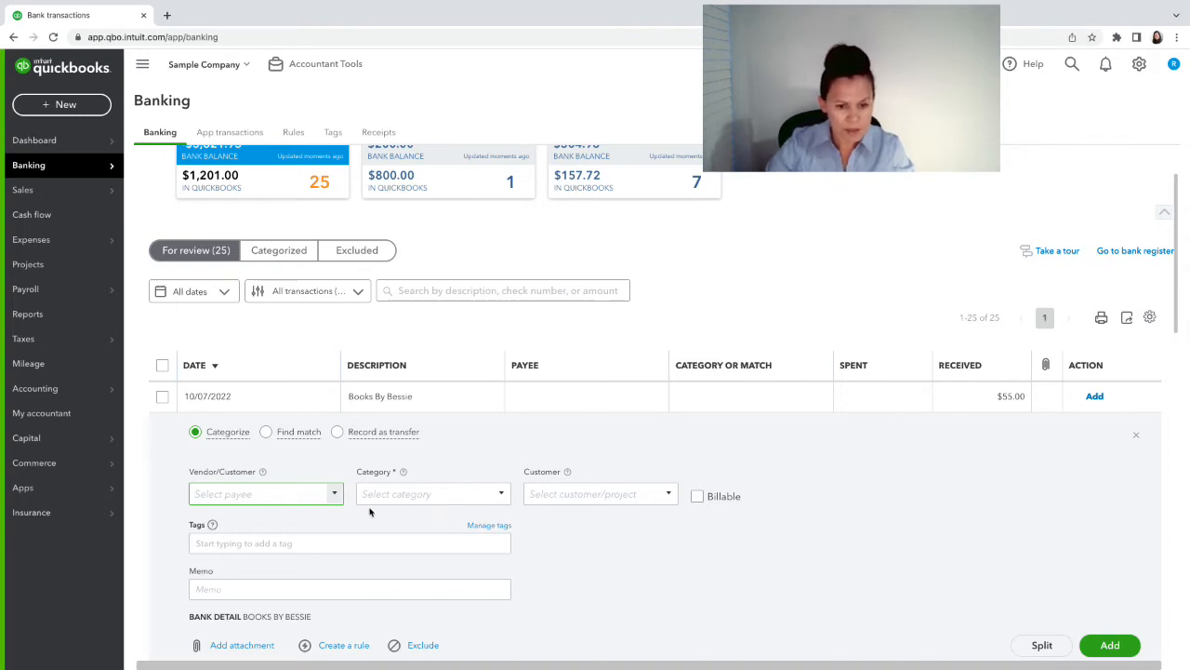
# - Assign Diego's Road Warrior Bodyshop as the deposit's payee
pyautogui.click(331, 495)
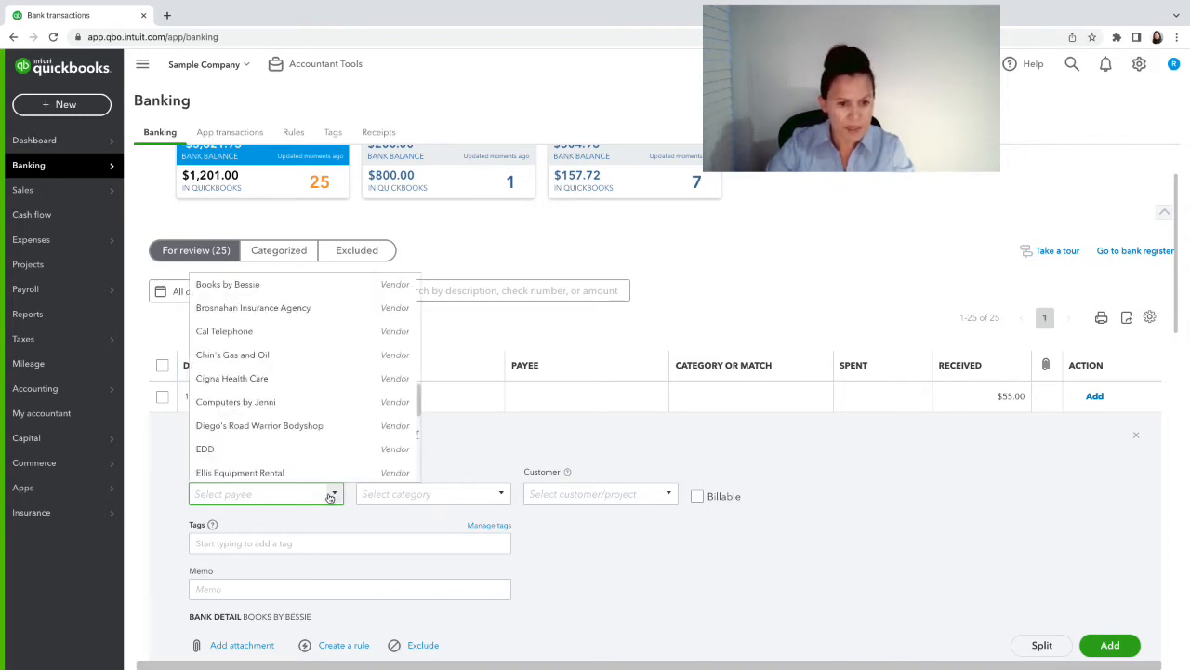
pyautogui.click(272, 426)
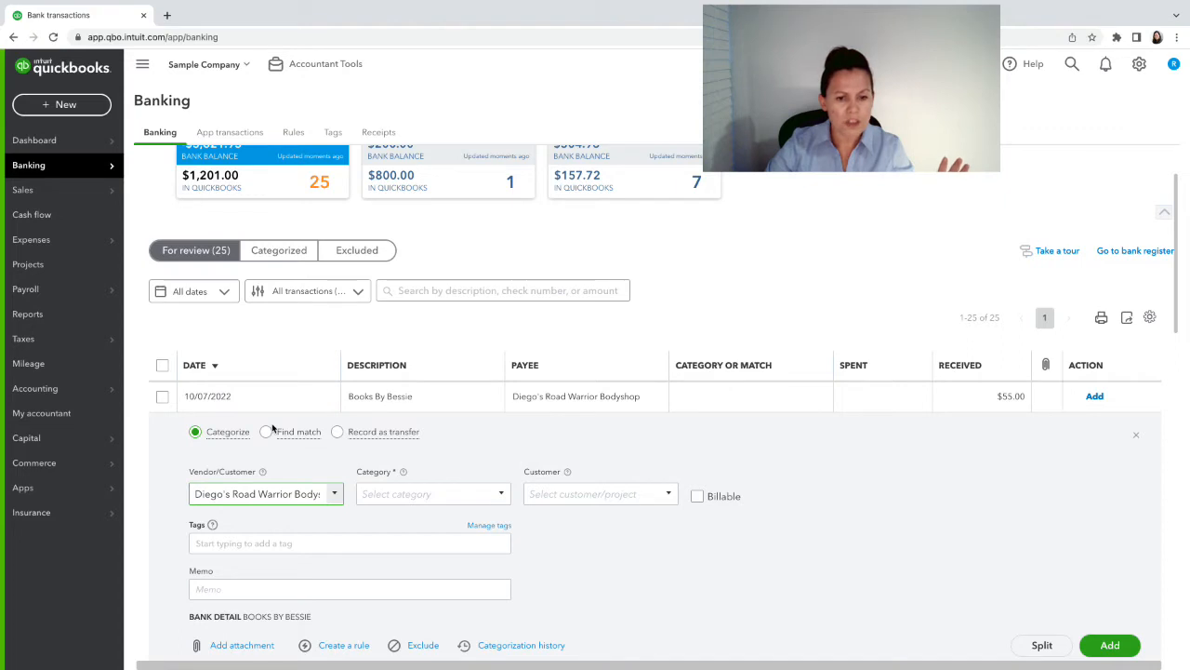
pyautogui.click(412, 494)
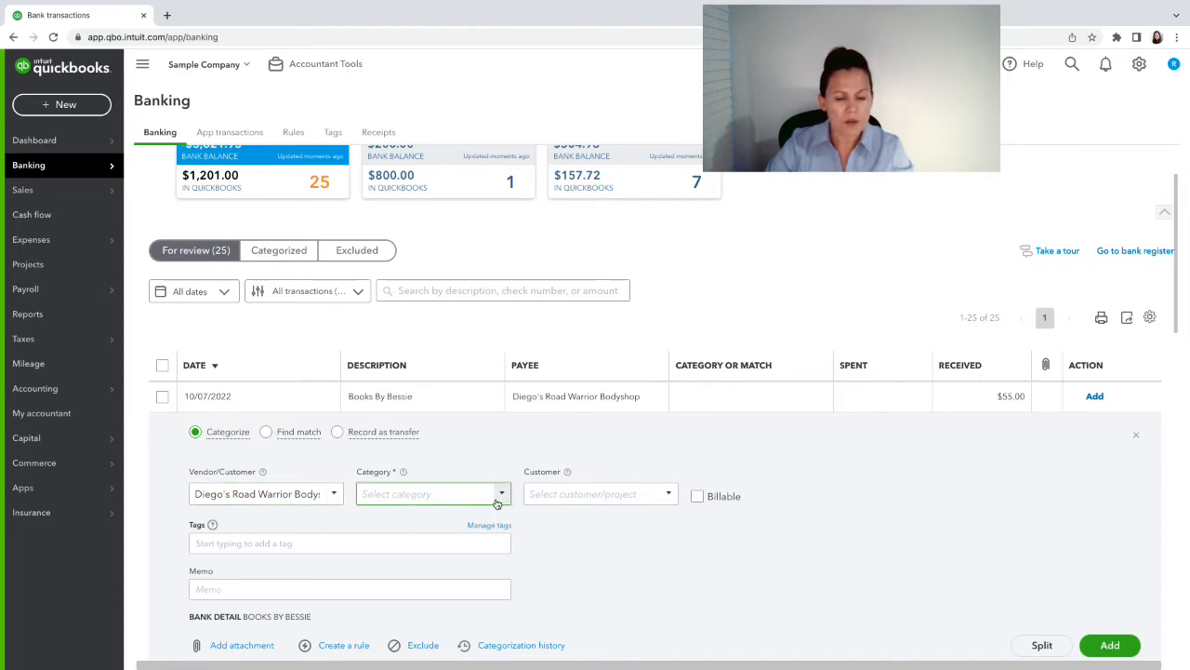
# - Replace that payee with a new vendor created from the partner's name
pyautogui.click(328, 498)
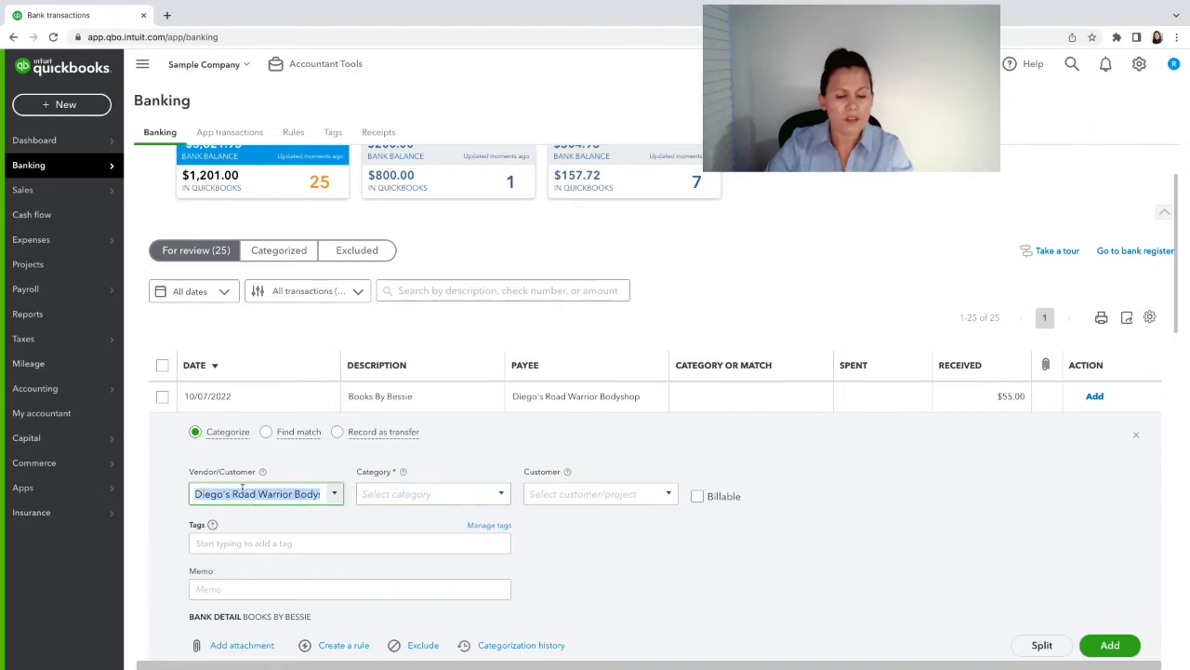
pyautogui.press('BackSpace')
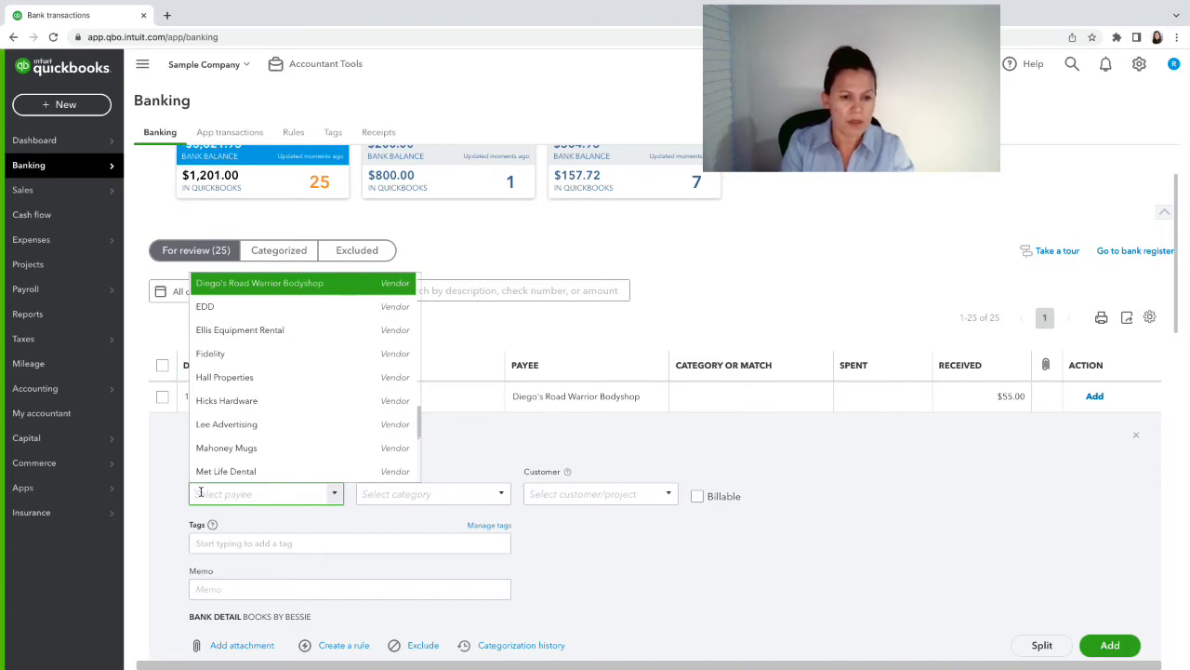
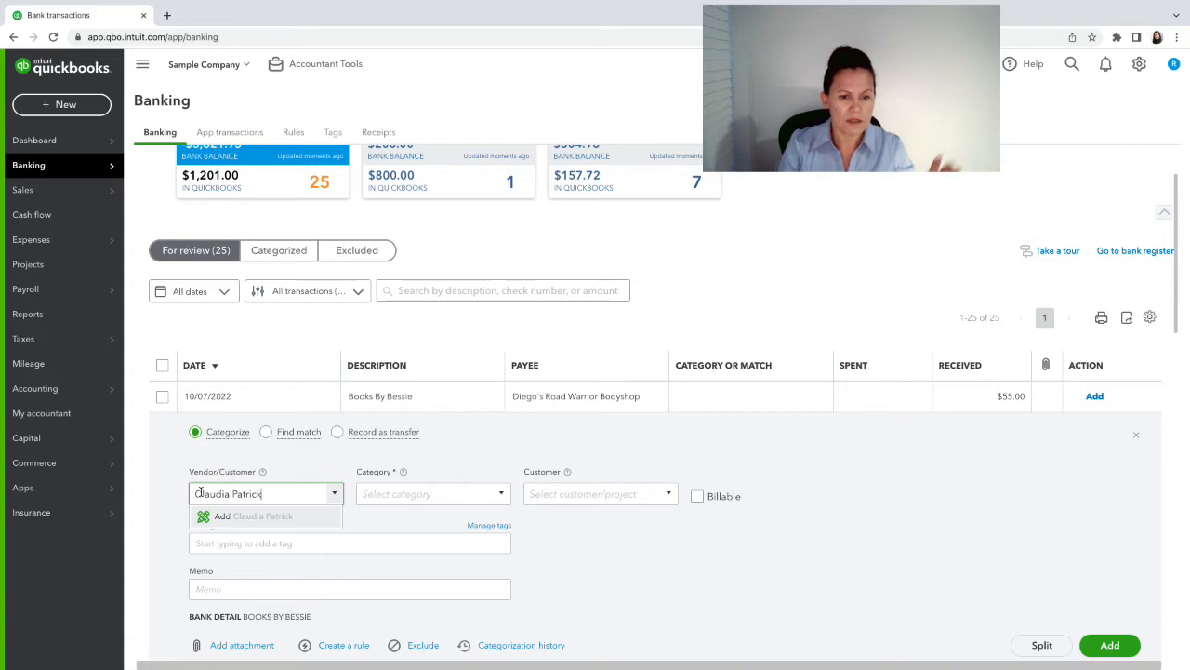
pyautogui.click(253, 518)
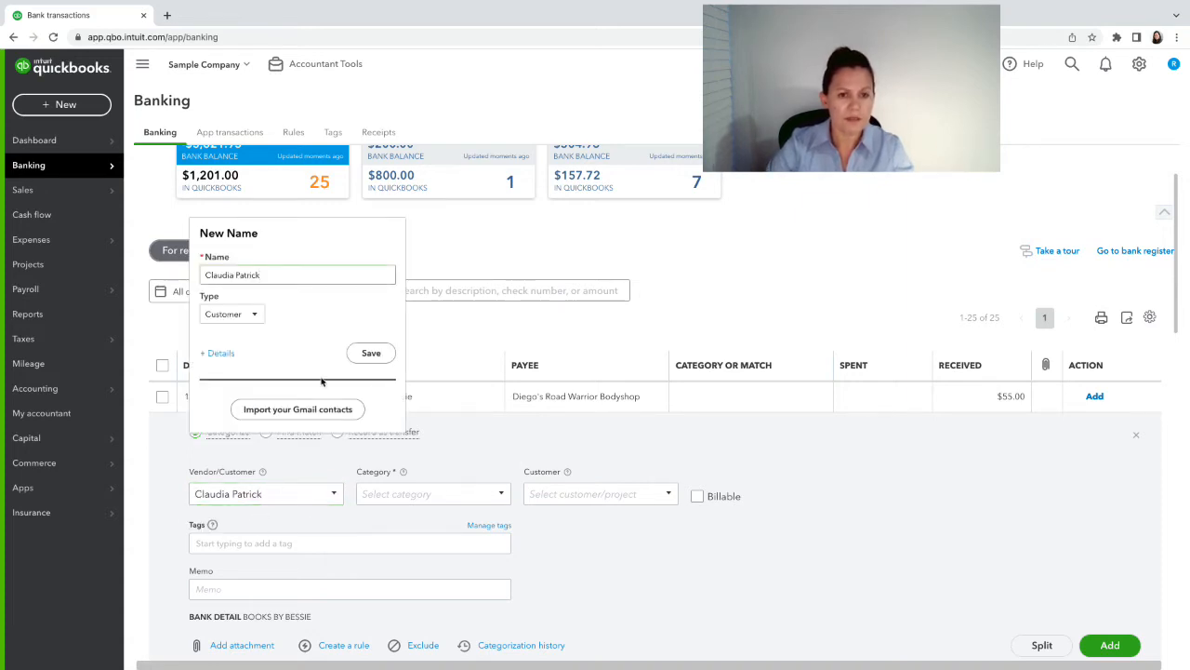
pyautogui.click(251, 314)
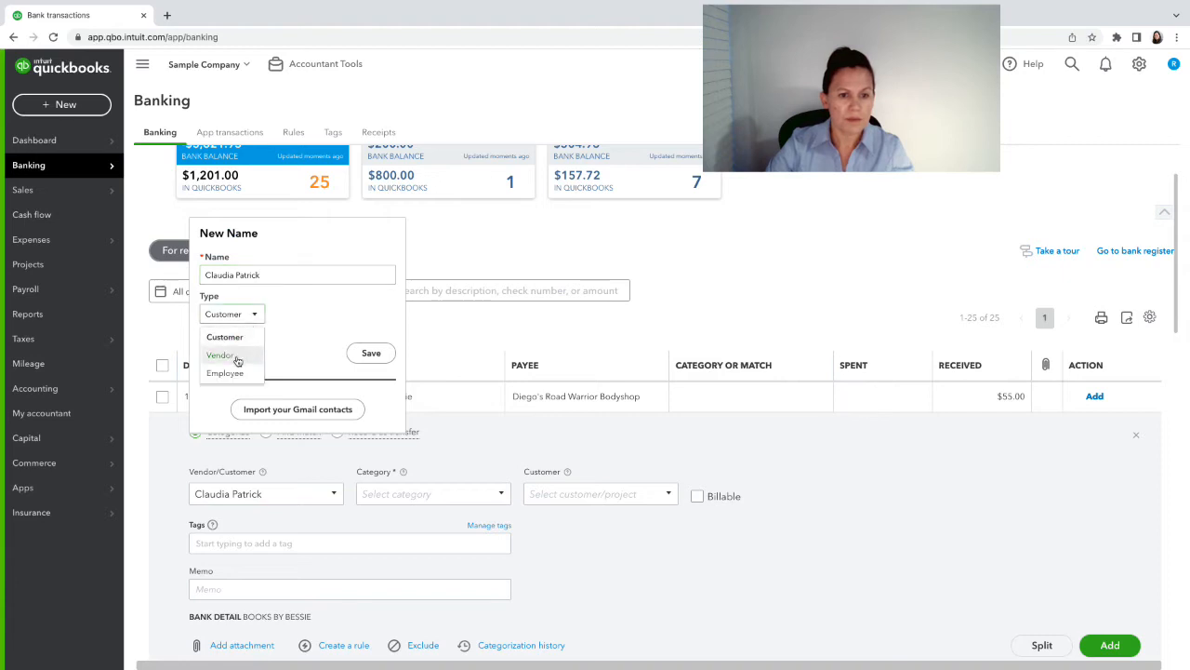
pyautogui.click(236, 354)
pyautogui.click(370, 352)
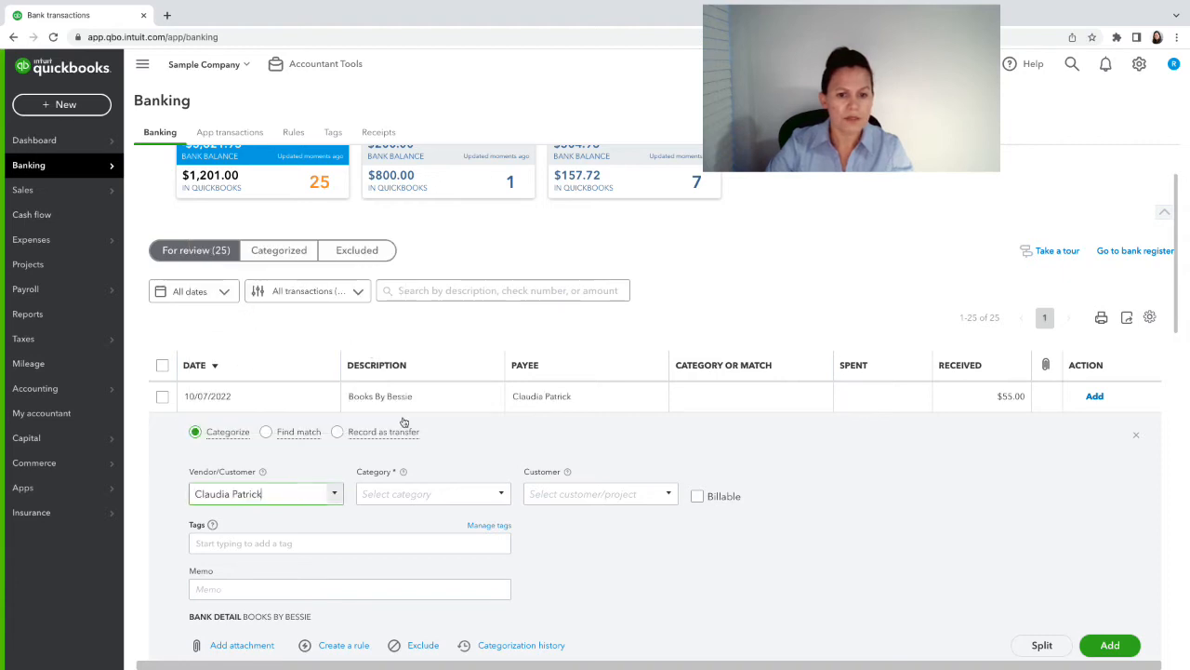
pyautogui.click(399, 489)
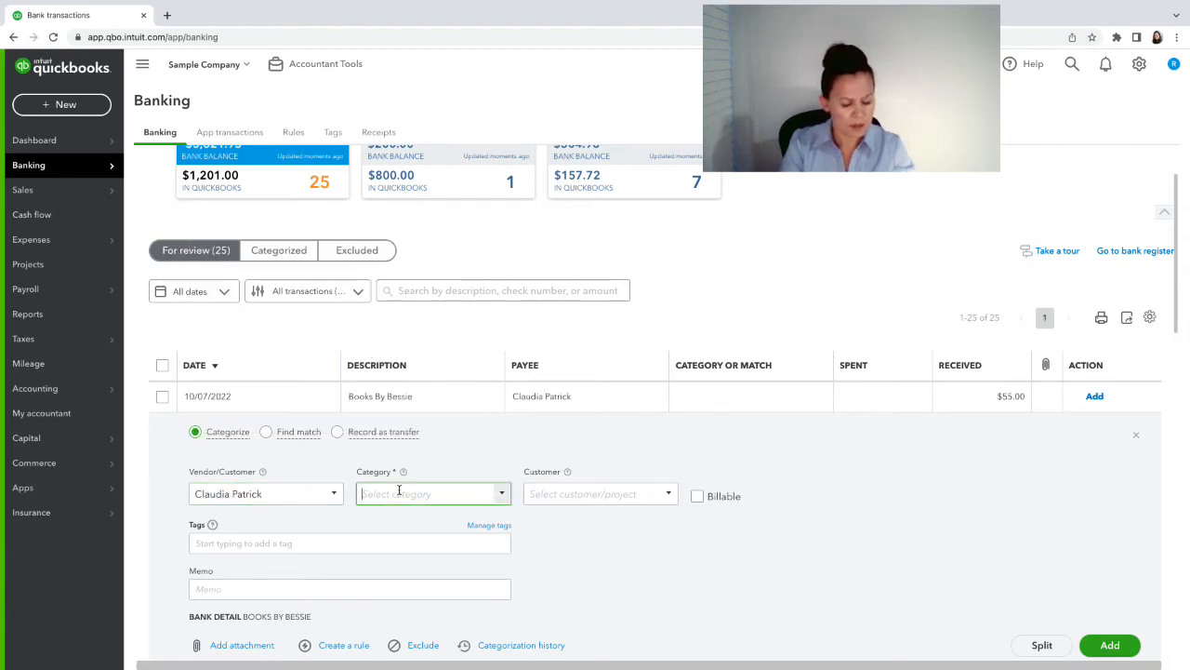
# - Categorize the $55.00 deposit as Partner Contributions, then switch it to Record as transfer
pyautogui.write('dis')
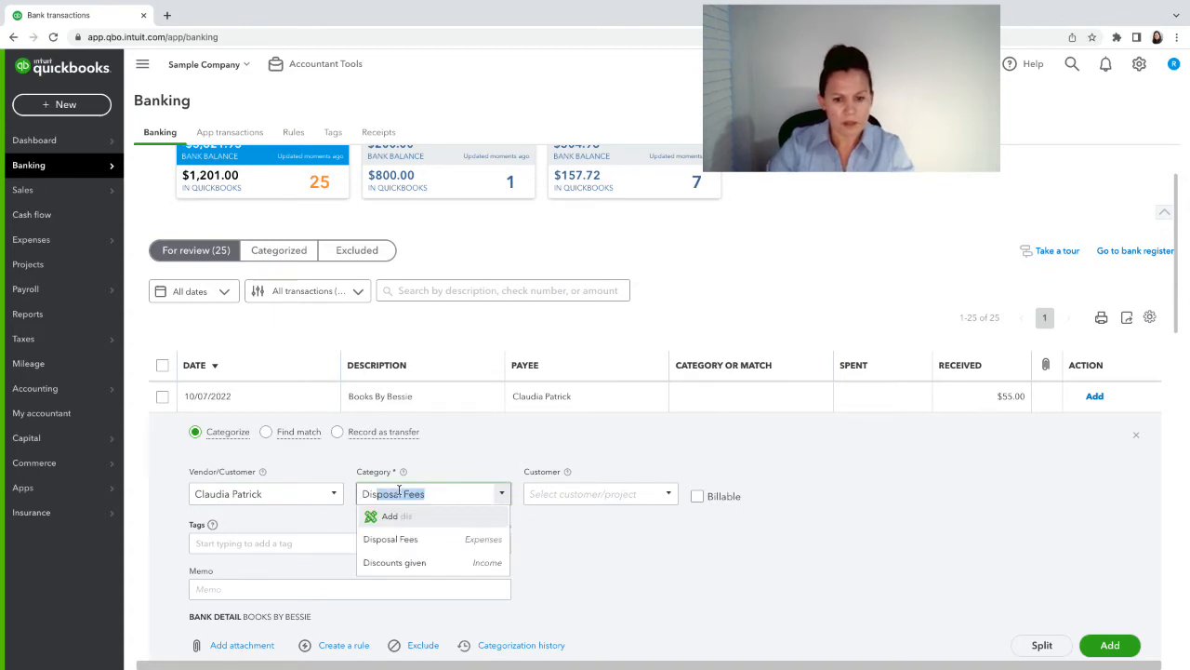
pyautogui.press('BackSpace')
pyautogui.press('BackSpace')
pyautogui.press('BackSpace')
pyautogui.press('BackSpace')
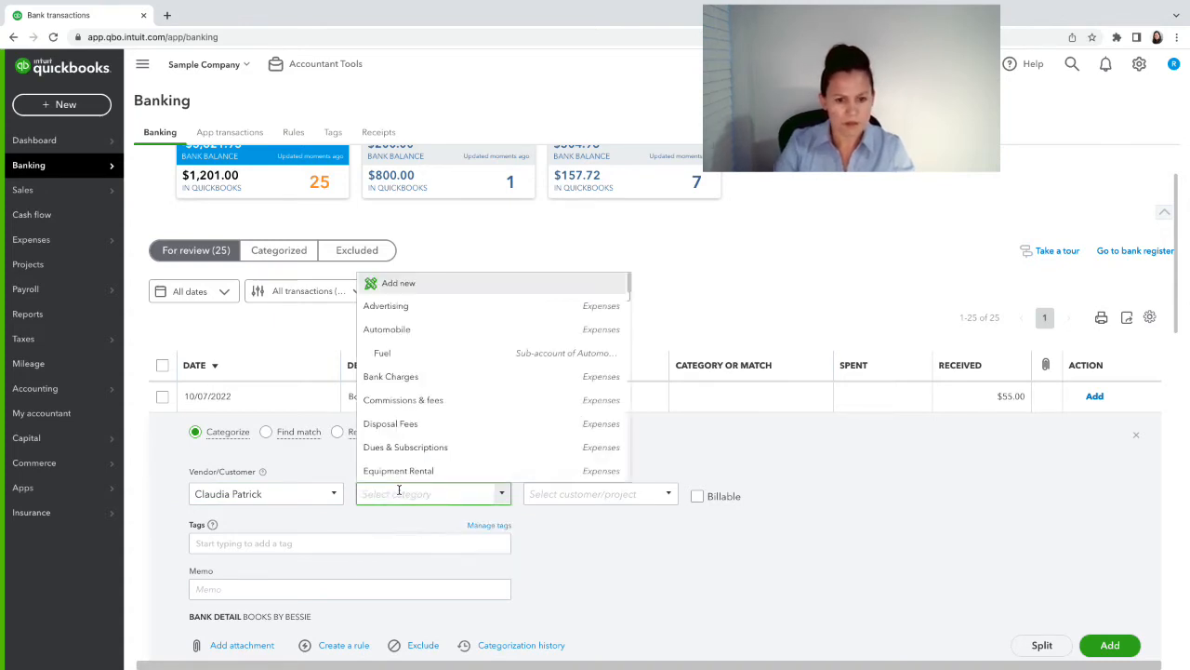
pyautogui.write('owner')
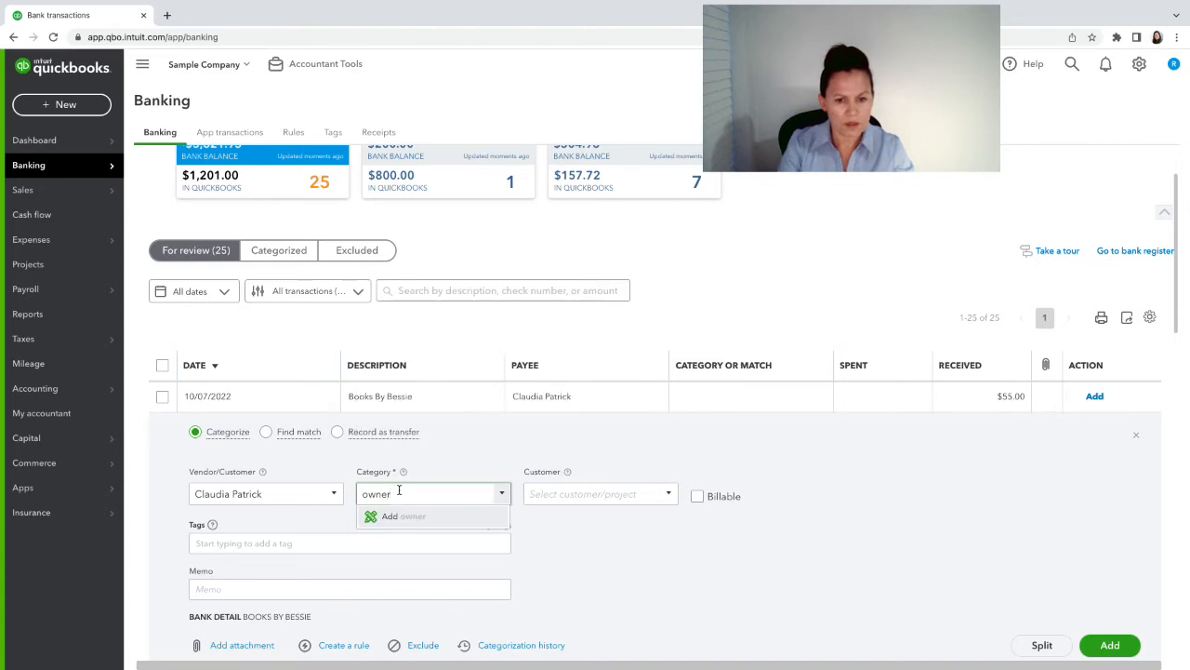
pyautogui.press('BackSpace')
pyautogui.press('BackSpace')
pyautogui.press('BackSpace')
pyautogui.press('BackSpace')
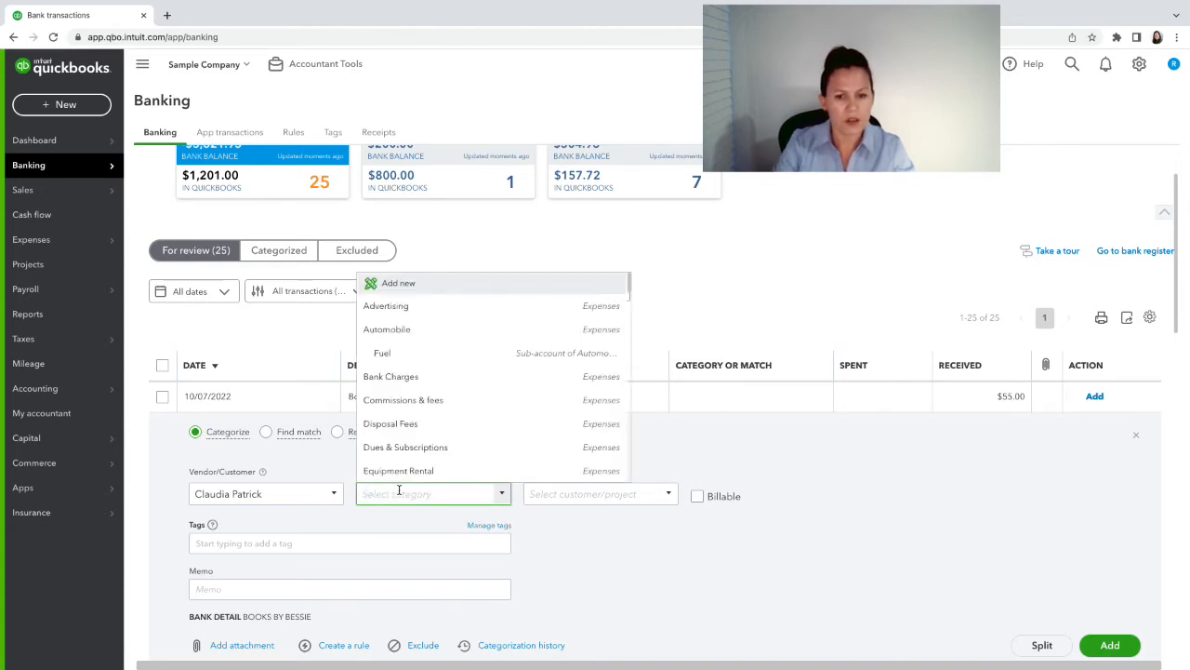
pyautogui.scroll(-5, 568, 409)
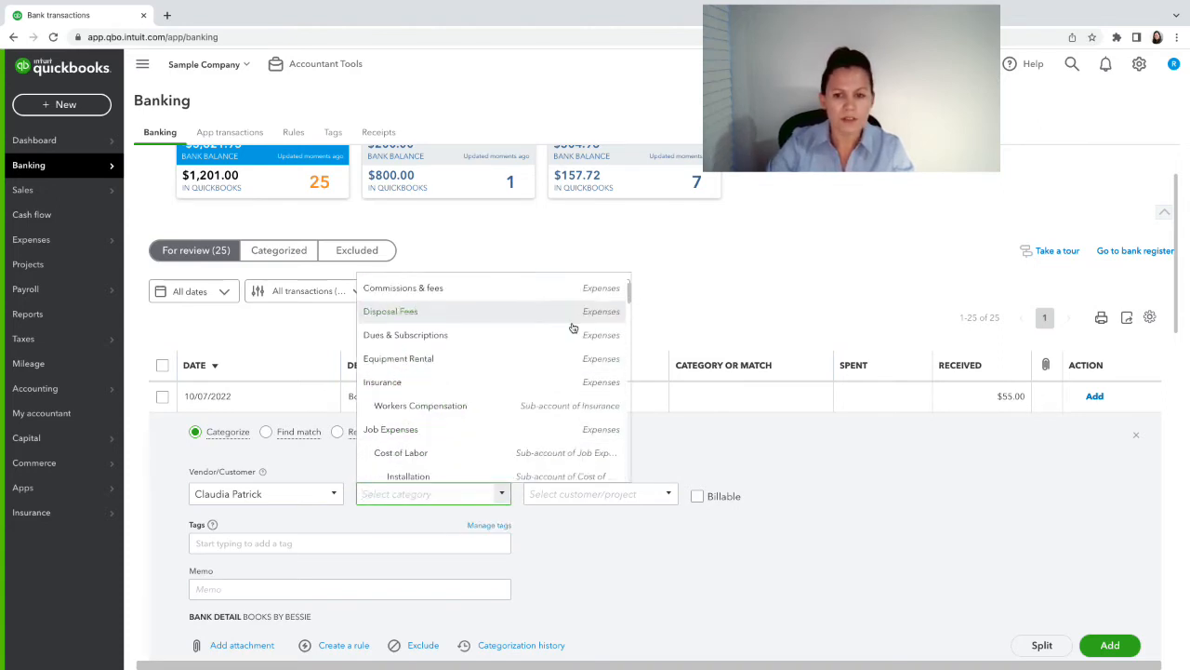
pyautogui.scroll(-10, 565, 363)
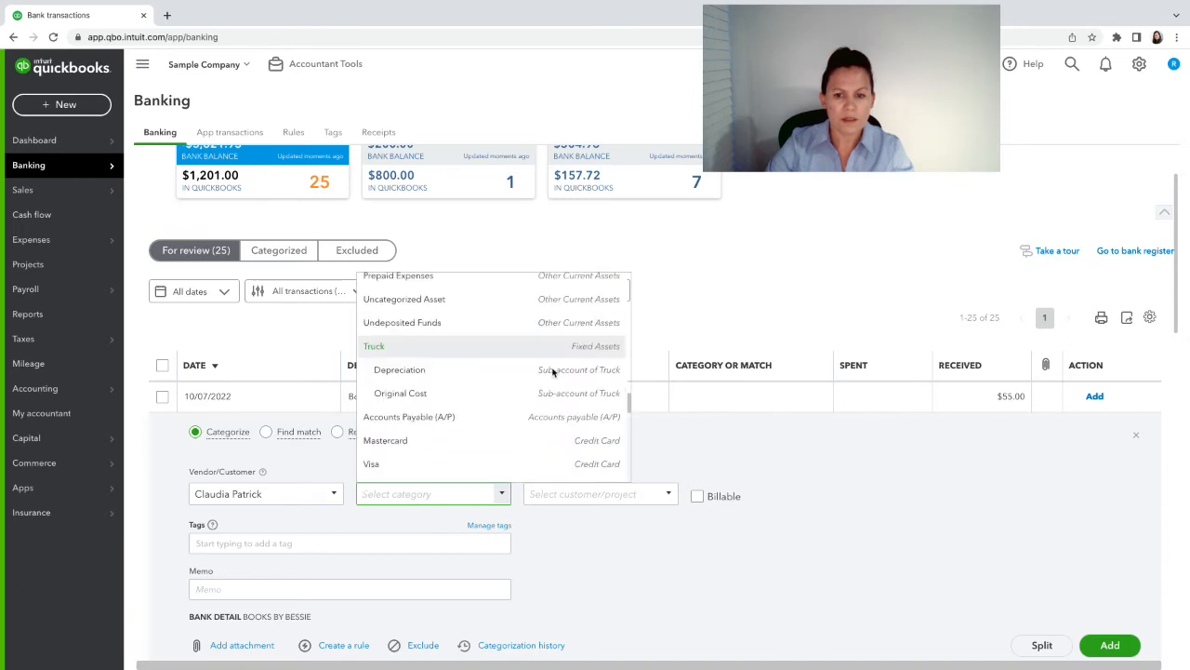
pyautogui.scroll(-5, 553, 370)
pyautogui.scroll(4, 539, 372)
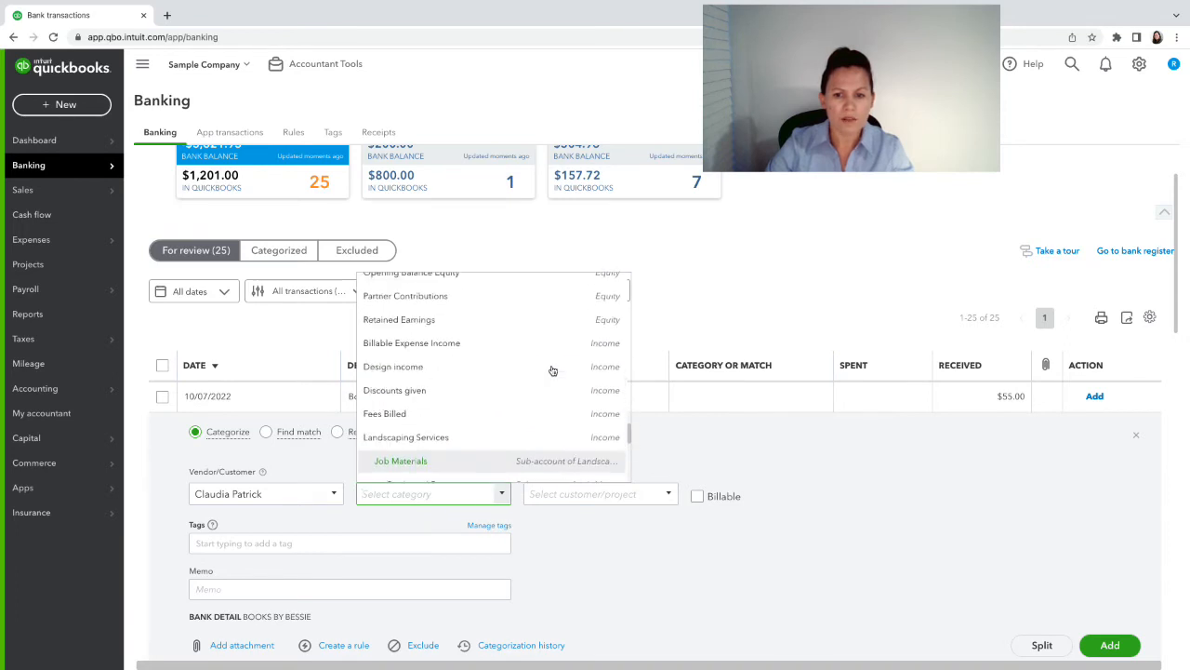
pyautogui.click(437, 403)
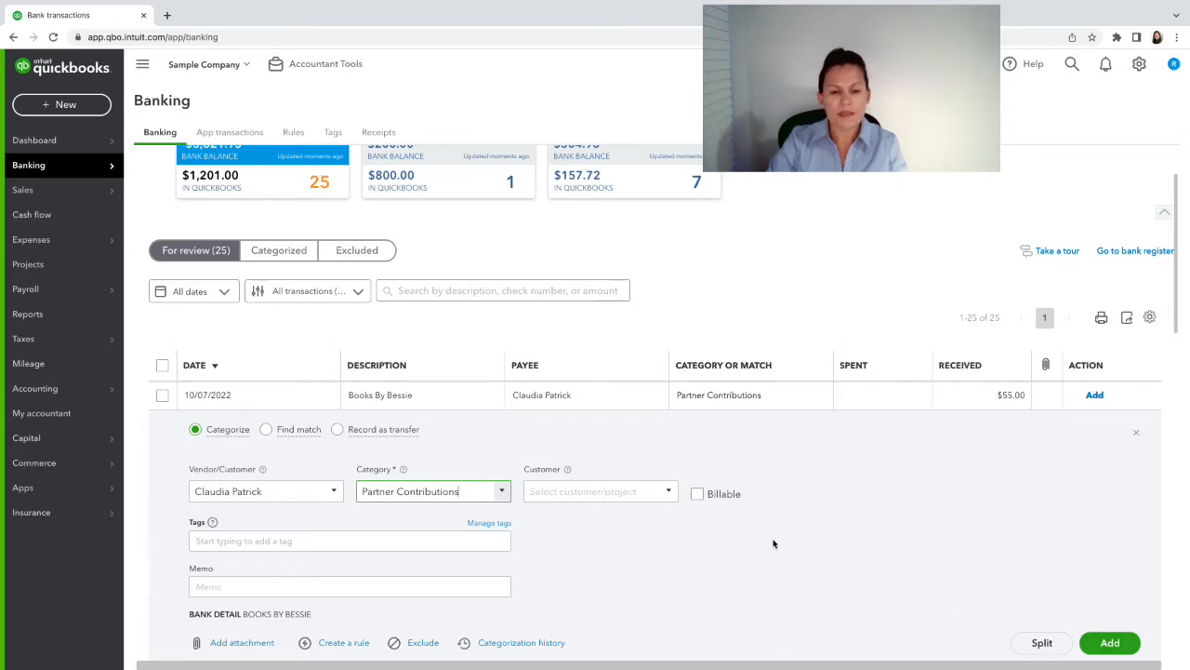
pyautogui.click(337, 432)
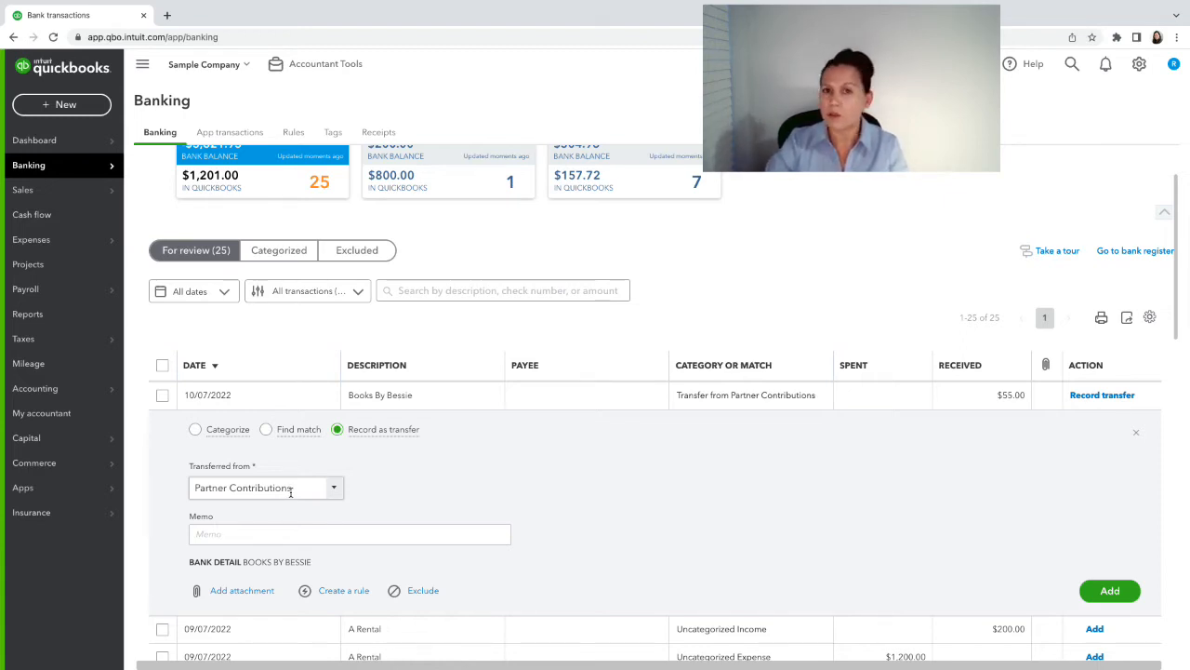
# - Switch the deposit from Record as transfer back to Categorize
pyautogui.click(195, 430)
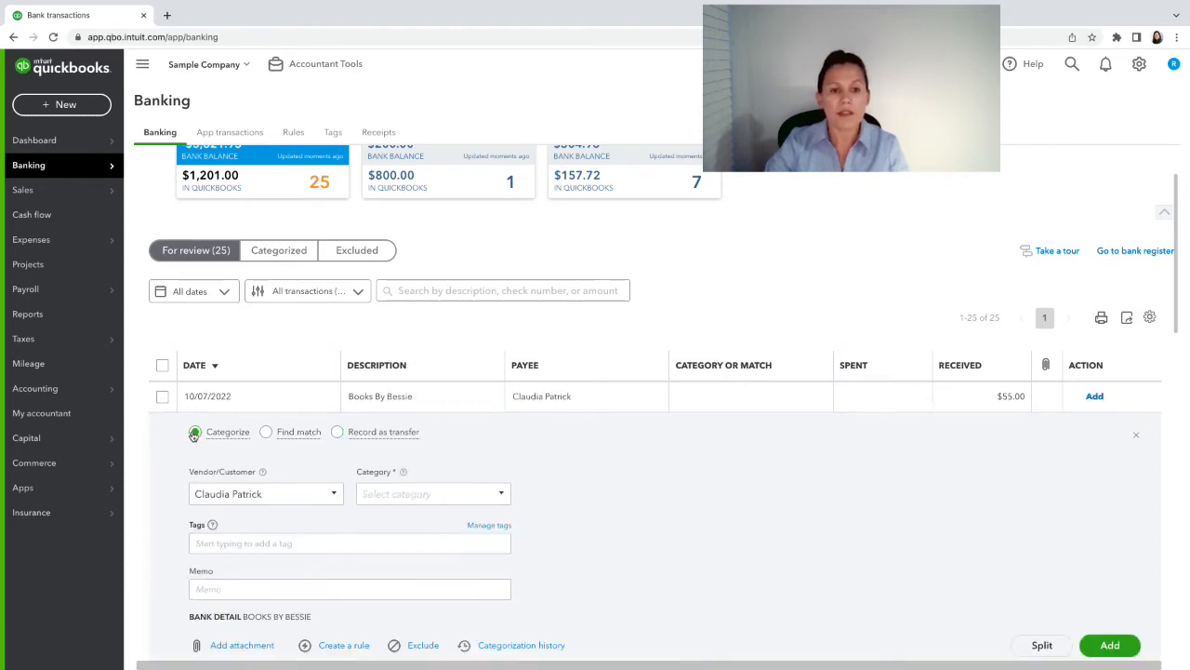
# - Replace the partner payee with Fidelity on the $55.00 deposit
pyautogui.click(264, 494)
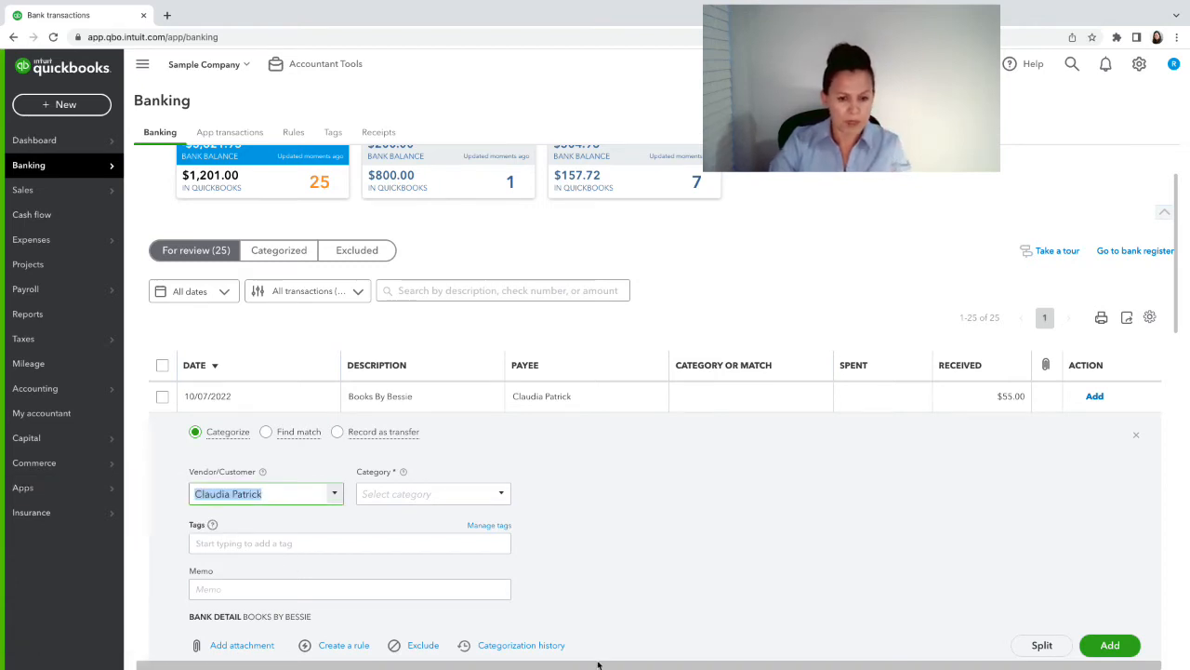
pyautogui.press('BackSpace')
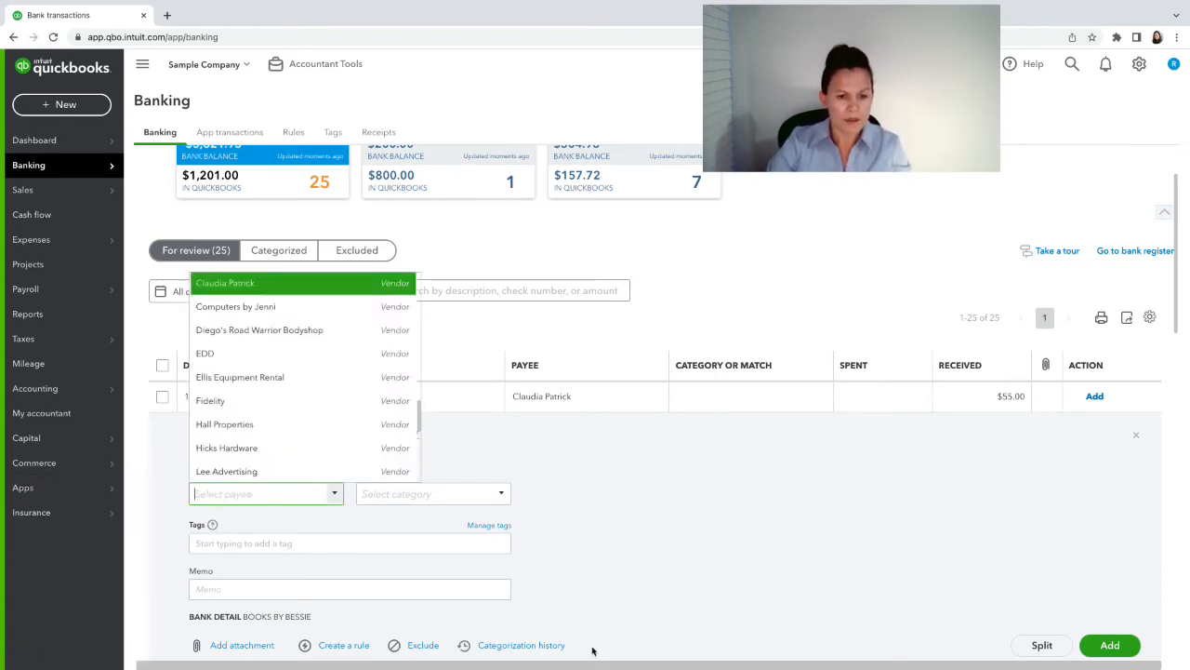
pyautogui.write('bank')
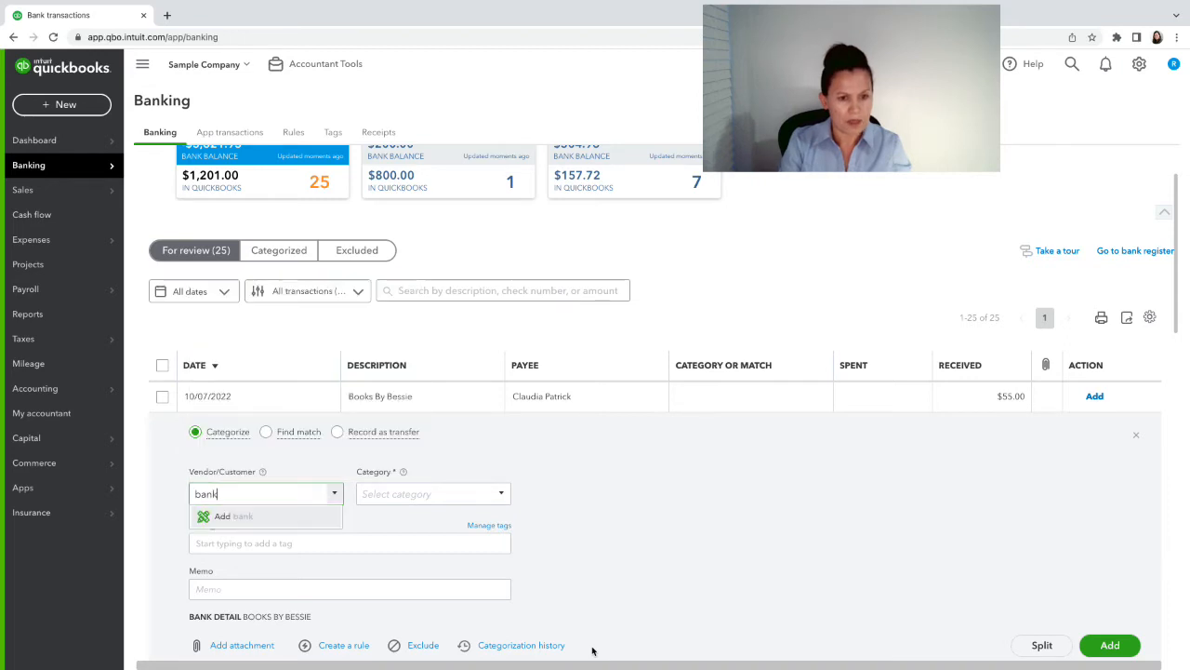
pyautogui.press('BackSpace')
pyautogui.press('BackSpace')
pyautogui.press('BackSpace')
pyautogui.press('BackSpace')
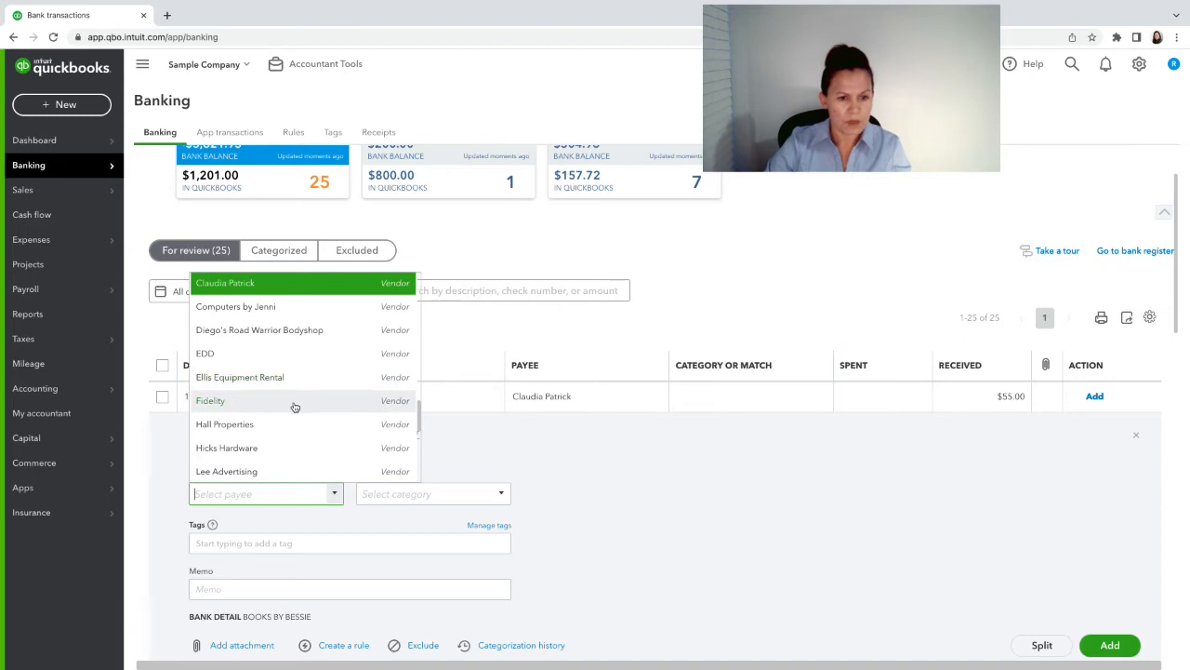
pyautogui.click(296, 402)
# - Set the category to Loan Payable, then record the deposit as a transfer
pyautogui.click(404, 493)
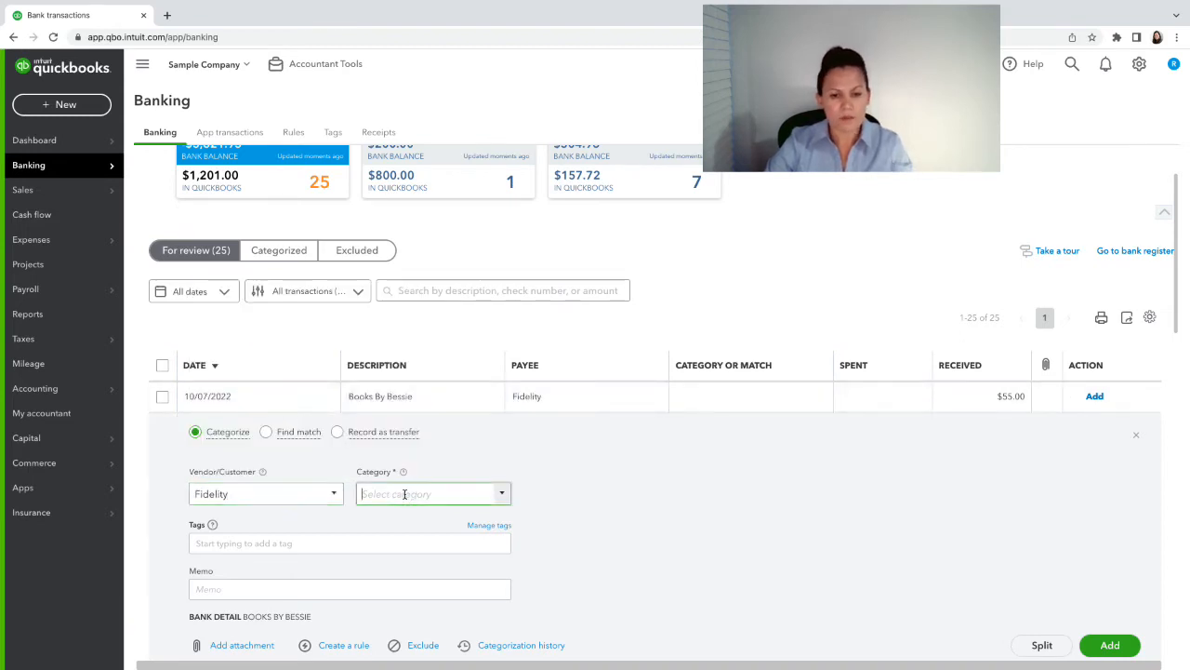
pyautogui.click(502, 493)
pyautogui.scroll(-10, 516, 395)
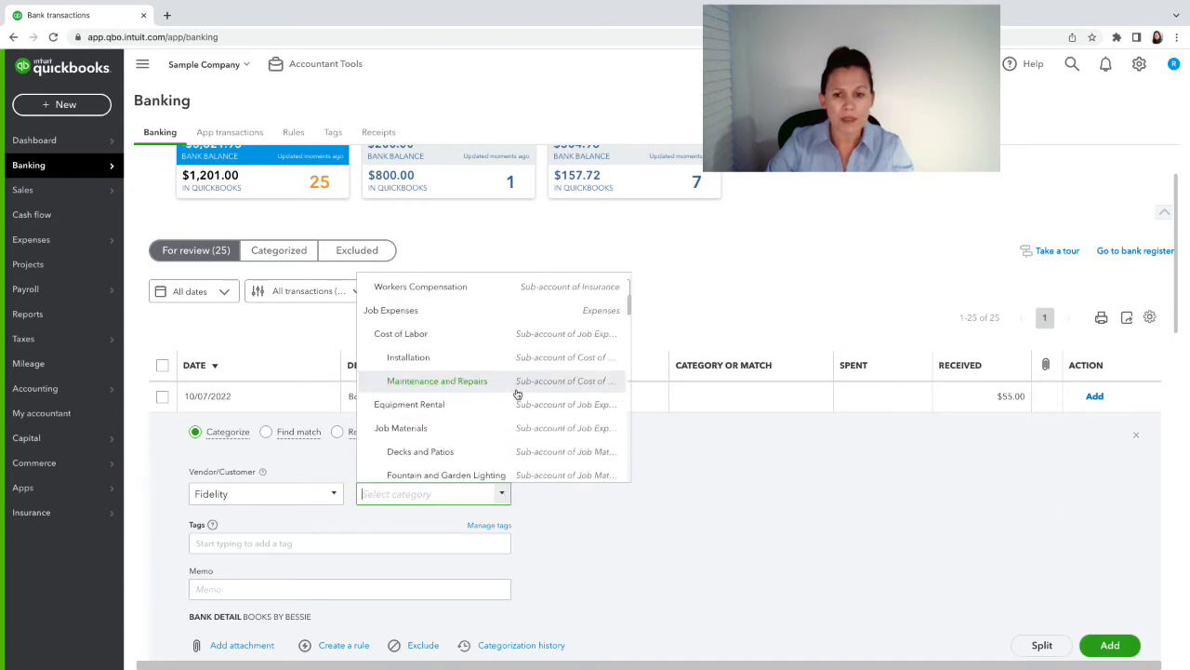
pyautogui.scroll(-10, 521, 384)
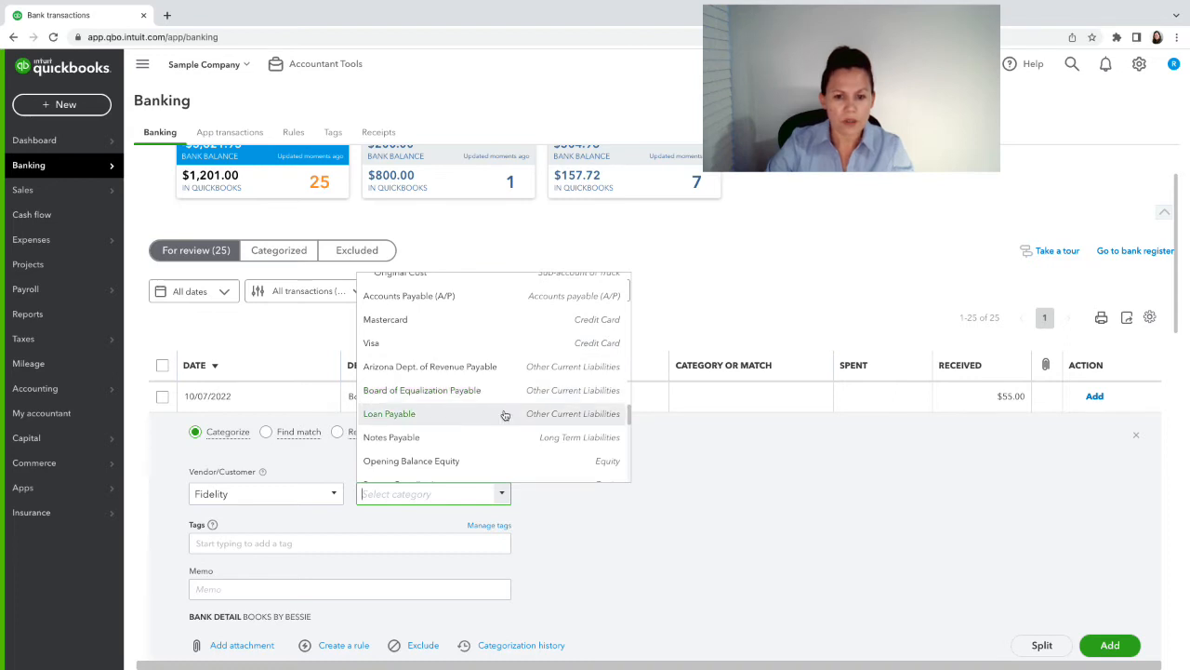
pyautogui.click(505, 414)
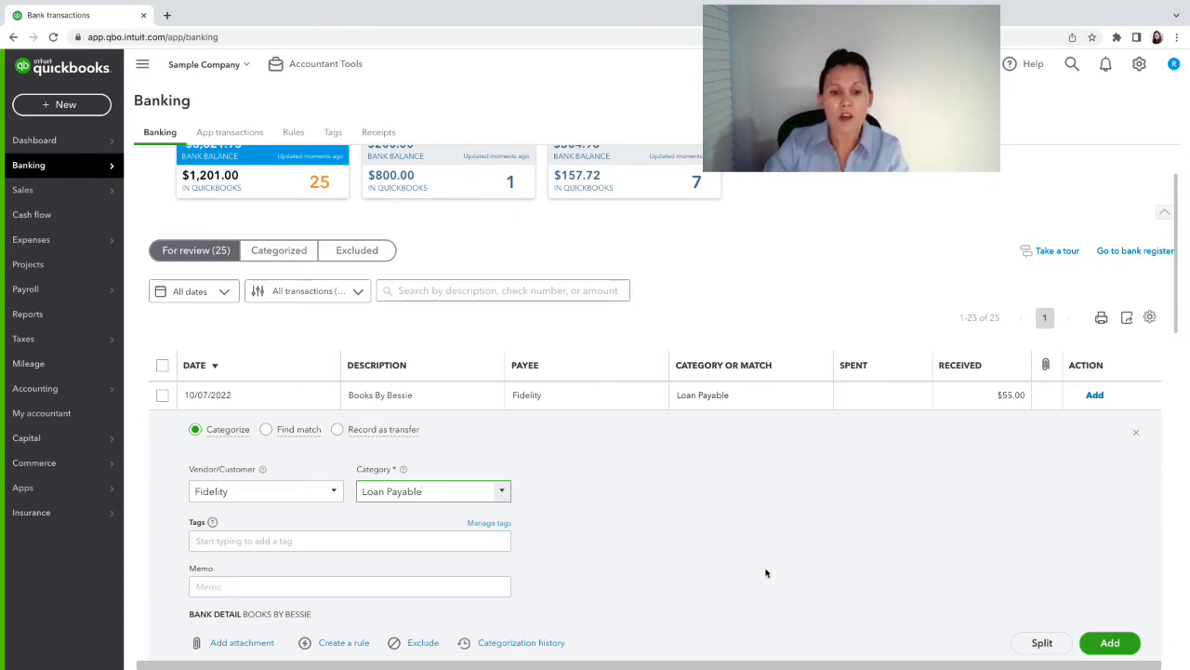
pyautogui.click(336, 430)
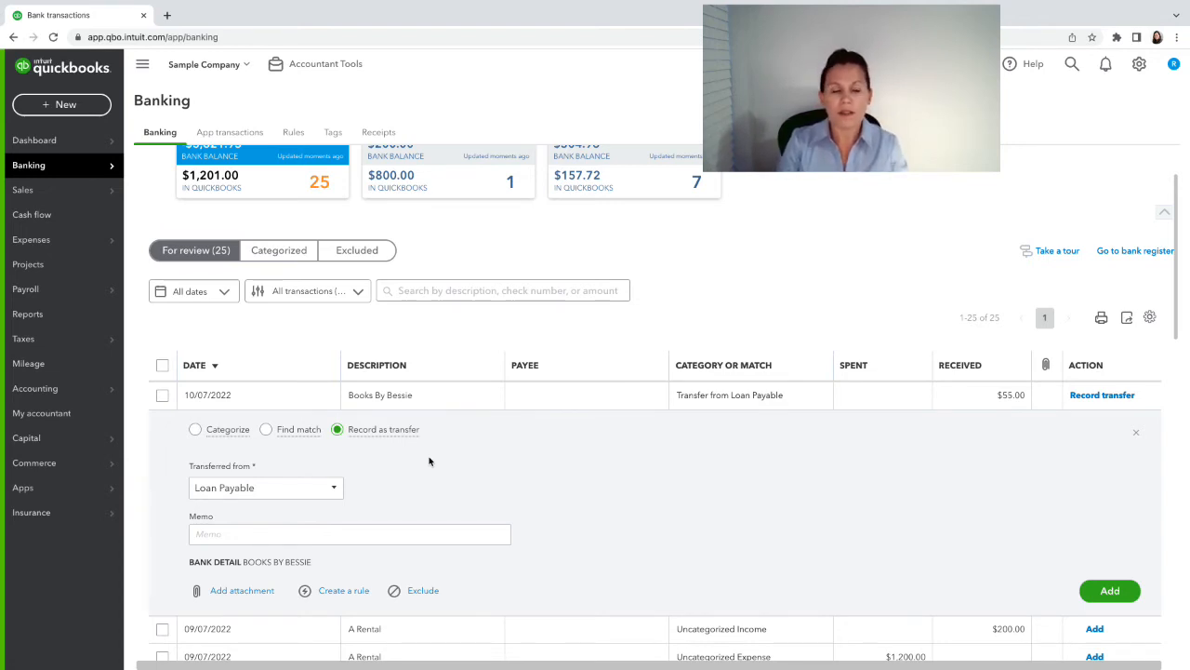
# - Return to Categorize, clear the Loan Payable category, and switch back to Record as transfer
pyautogui.click(195, 429)
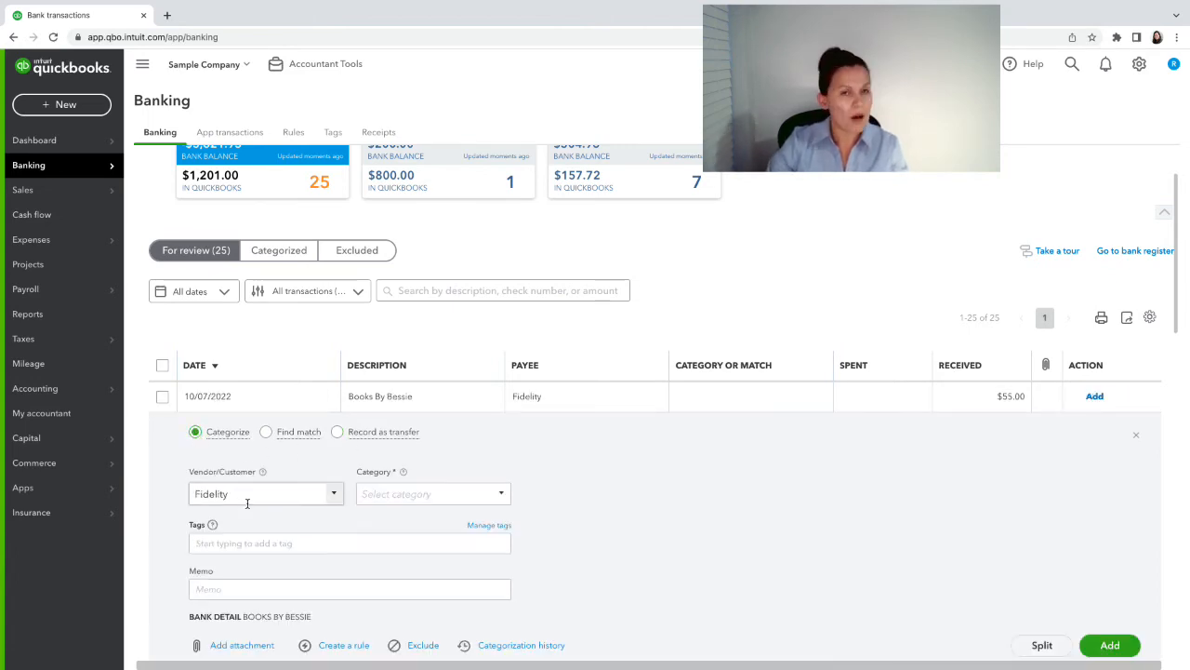
pyautogui.click(418, 495)
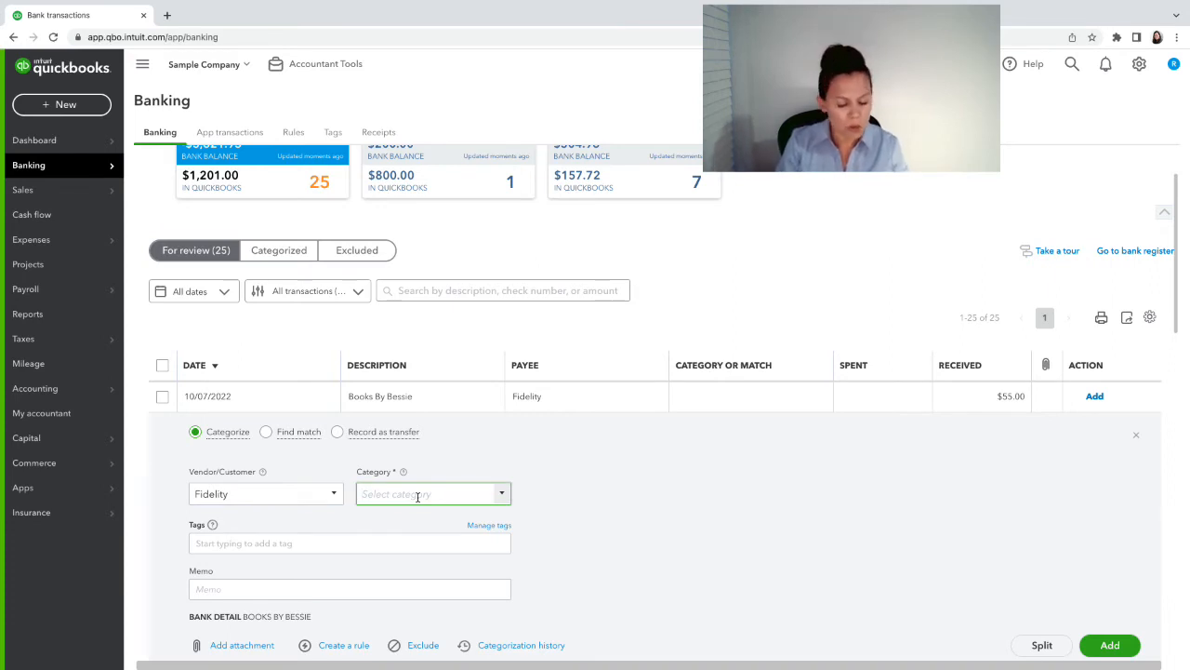
pyautogui.write('Lo')
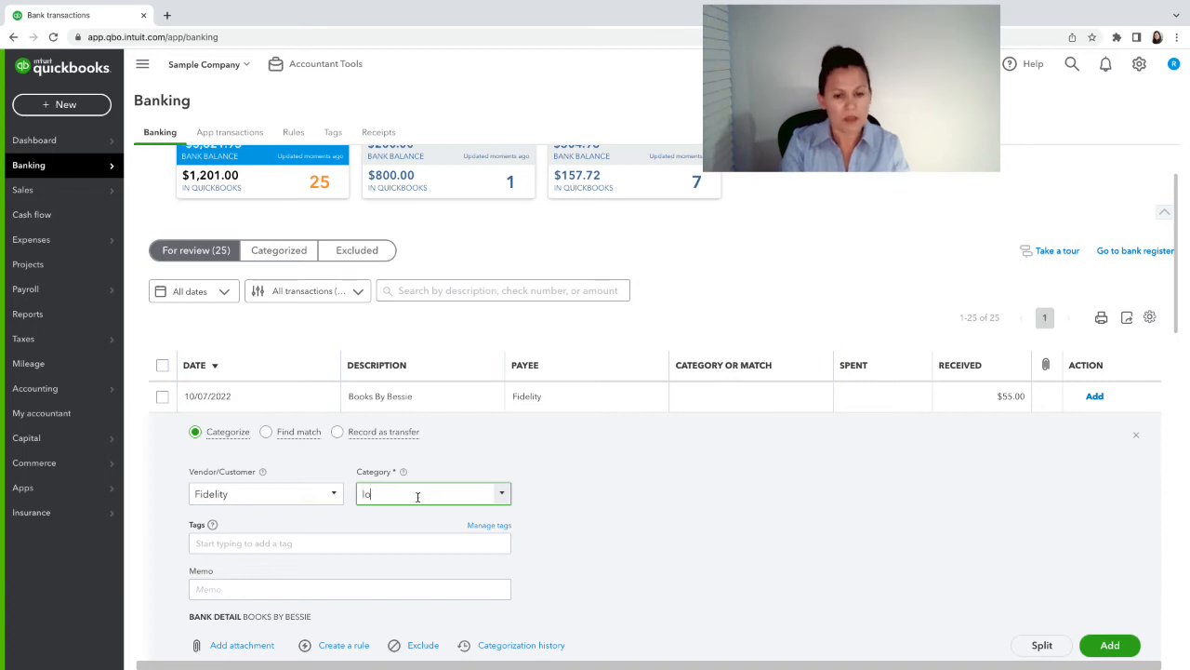
pyautogui.press('BackSpace')
pyautogui.press('BackSpace')
pyautogui.press('BackSpace')
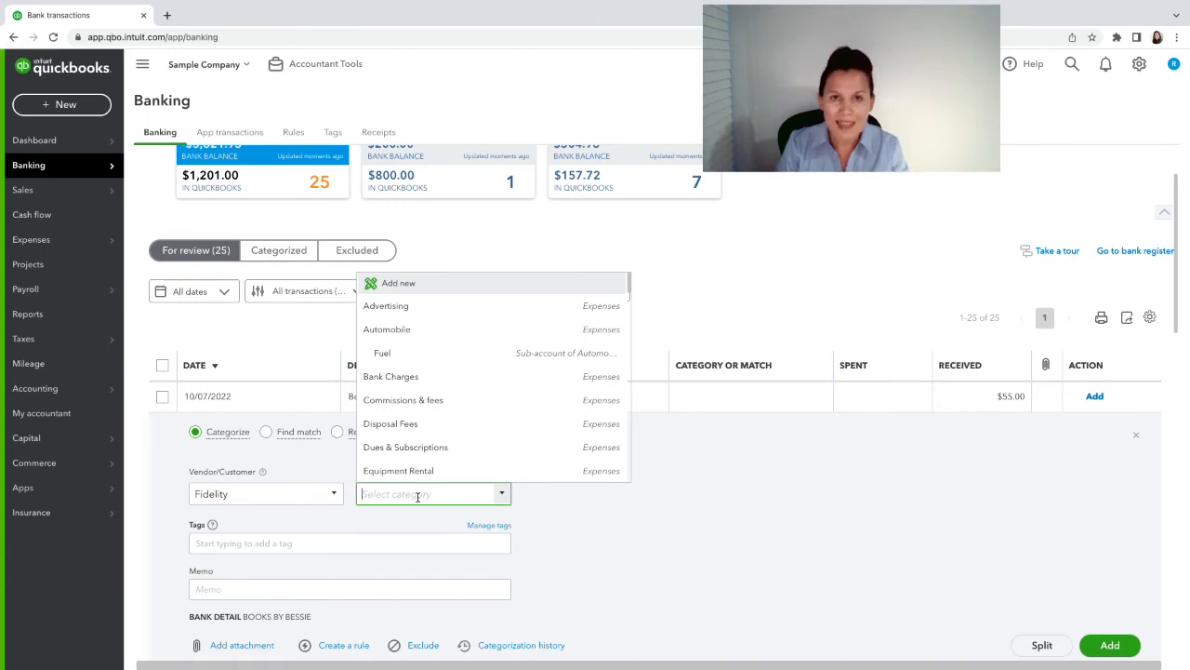
pyautogui.click(632, 549)
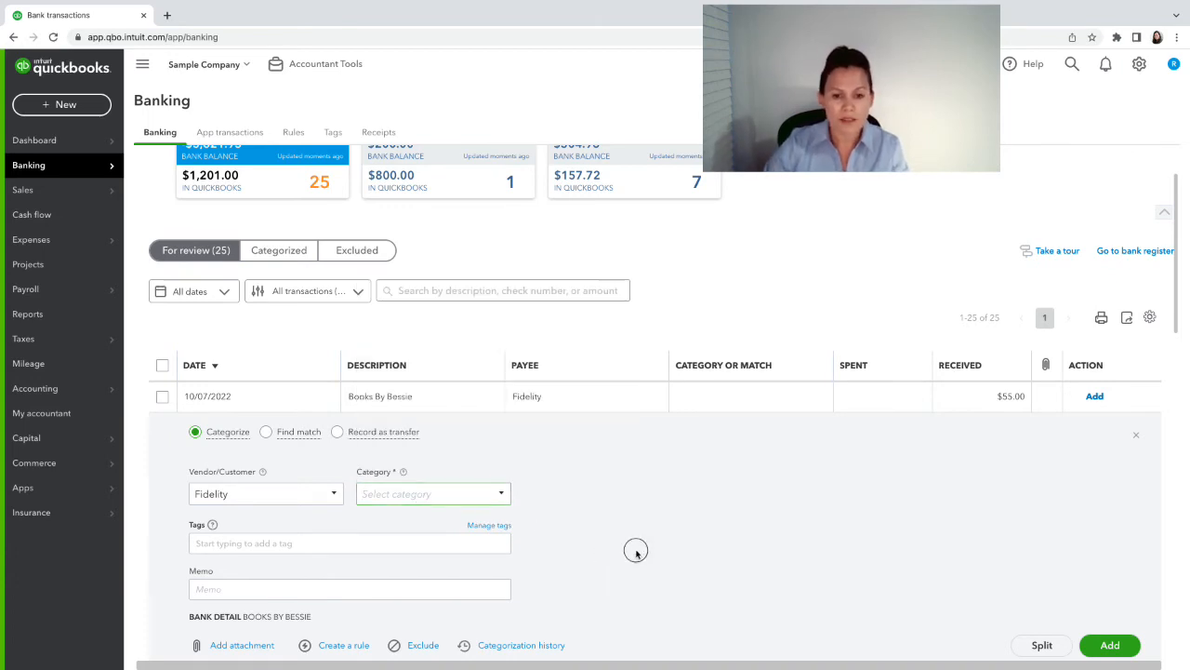
pyautogui.click(339, 434)
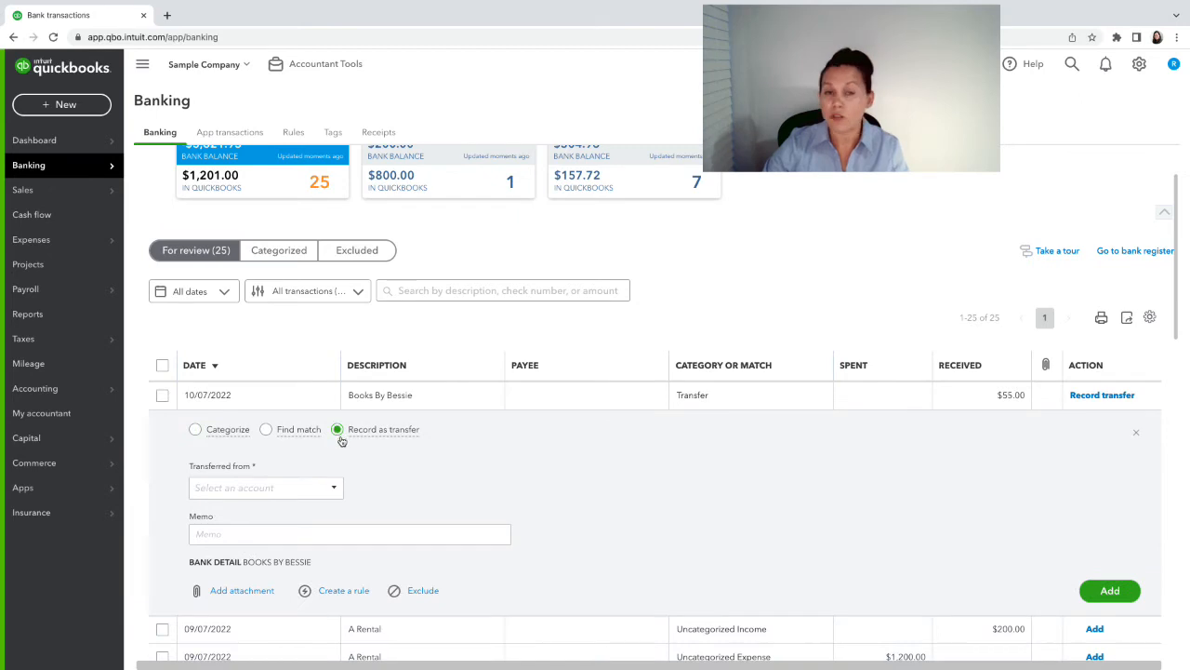
# - Set Transferred from to Partner Contributions, then return the Books By Bessie deposit to Categorize mode
pyautogui.click(272, 489)
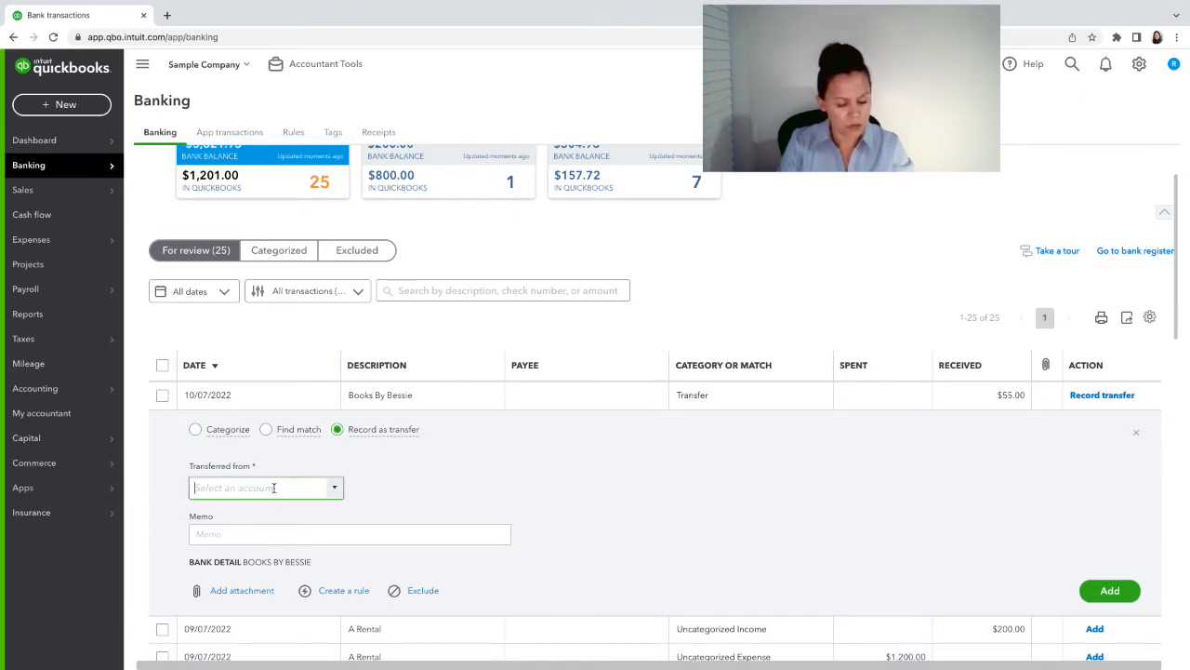
pyautogui.write('own')
pyautogui.press('BackSpace')
pyautogui.press('BackSpace')
pyautogui.press('BackSpace')
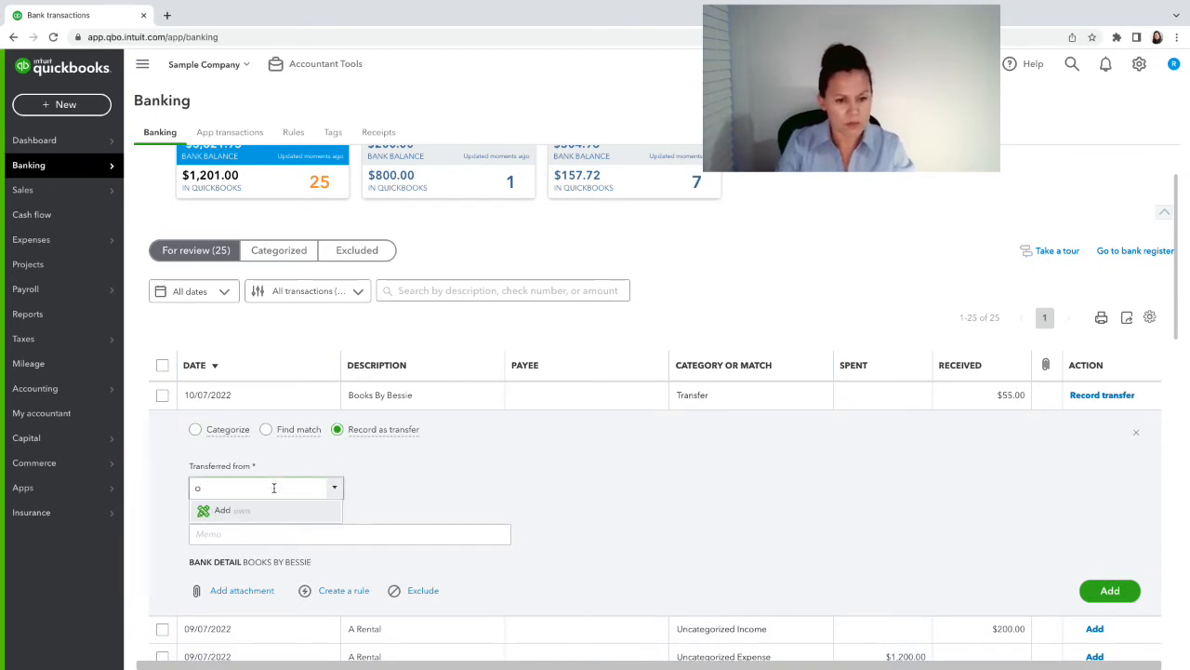
pyautogui.write('C')
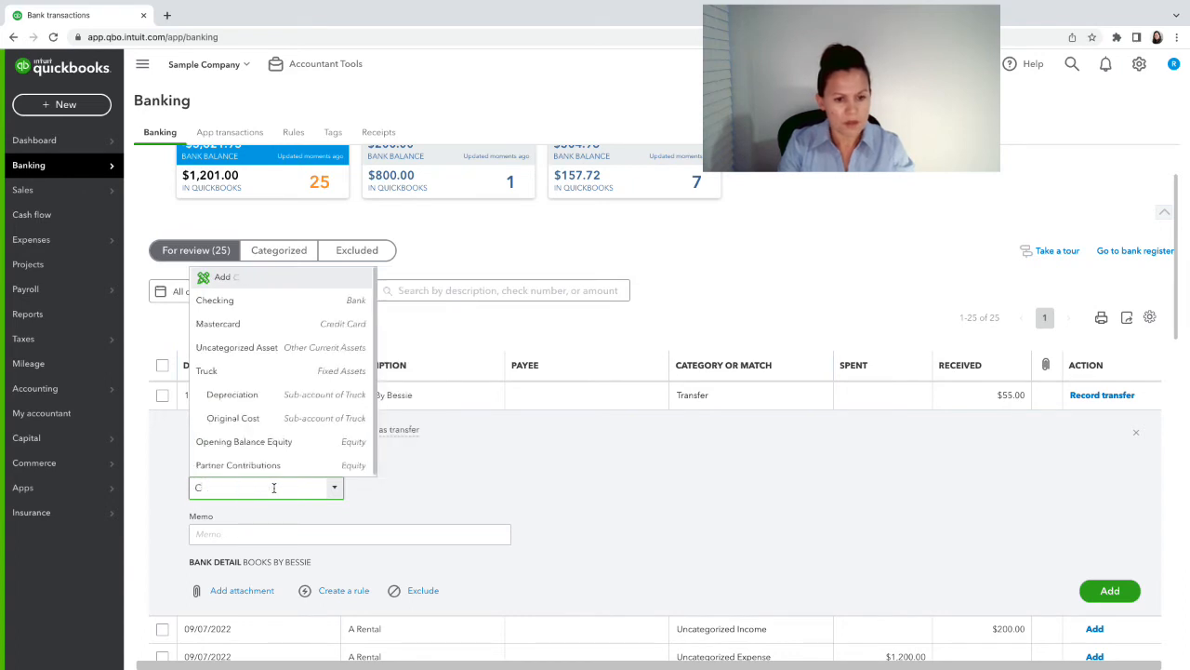
pyautogui.press('BackSpace')
pyautogui.write('contri')
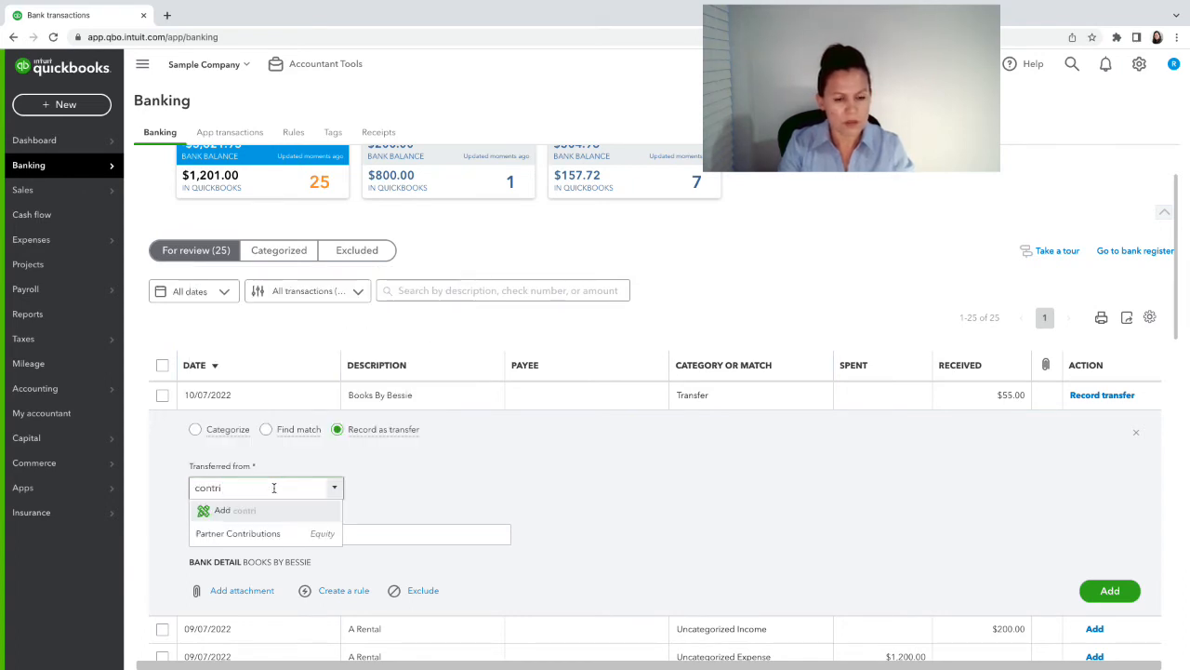
pyautogui.click(255, 532)
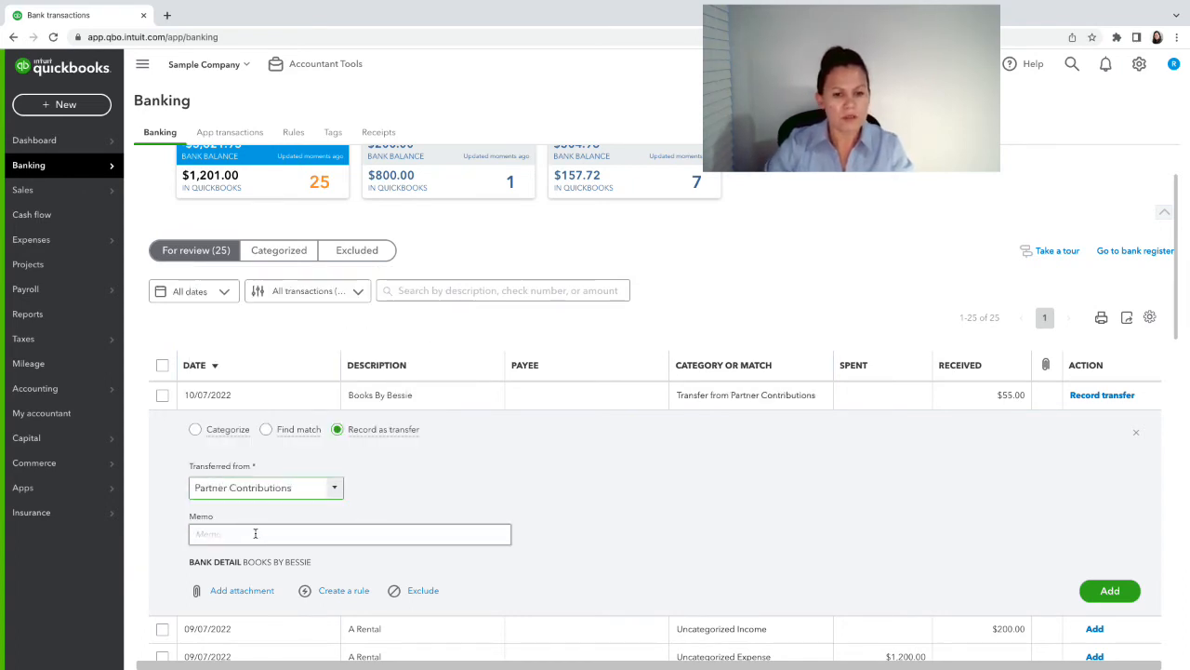
pyautogui.click(195, 430)
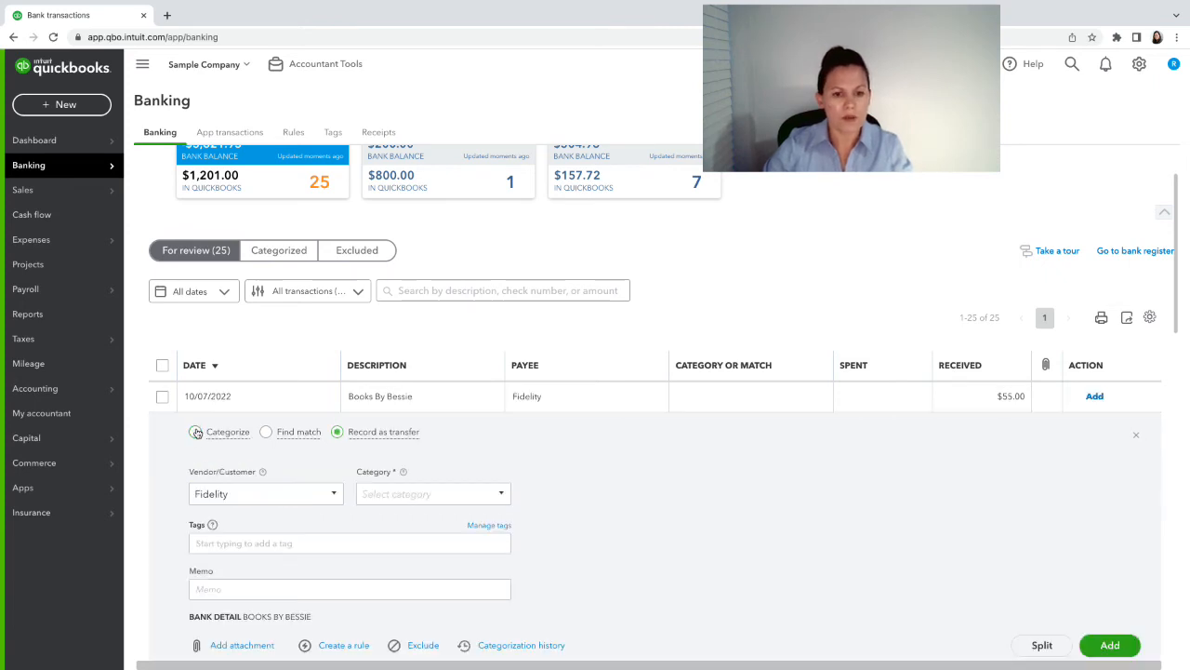
# - Replace the Fidelity payee with the partner's vendor record
pyautogui.click(229, 494)
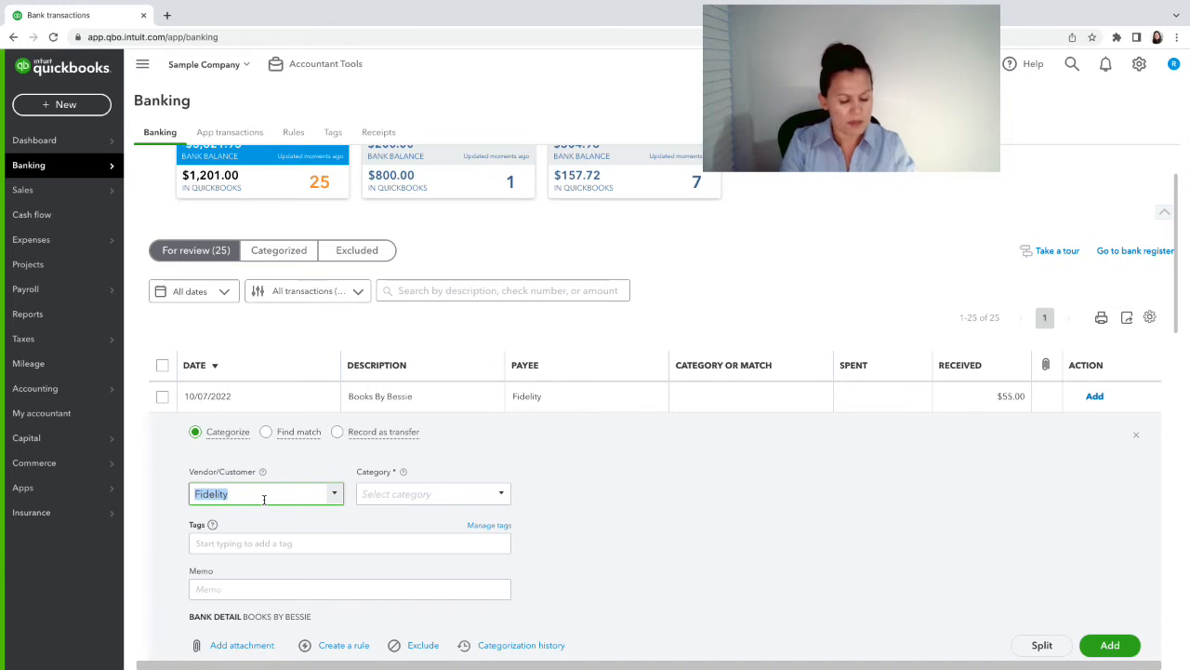
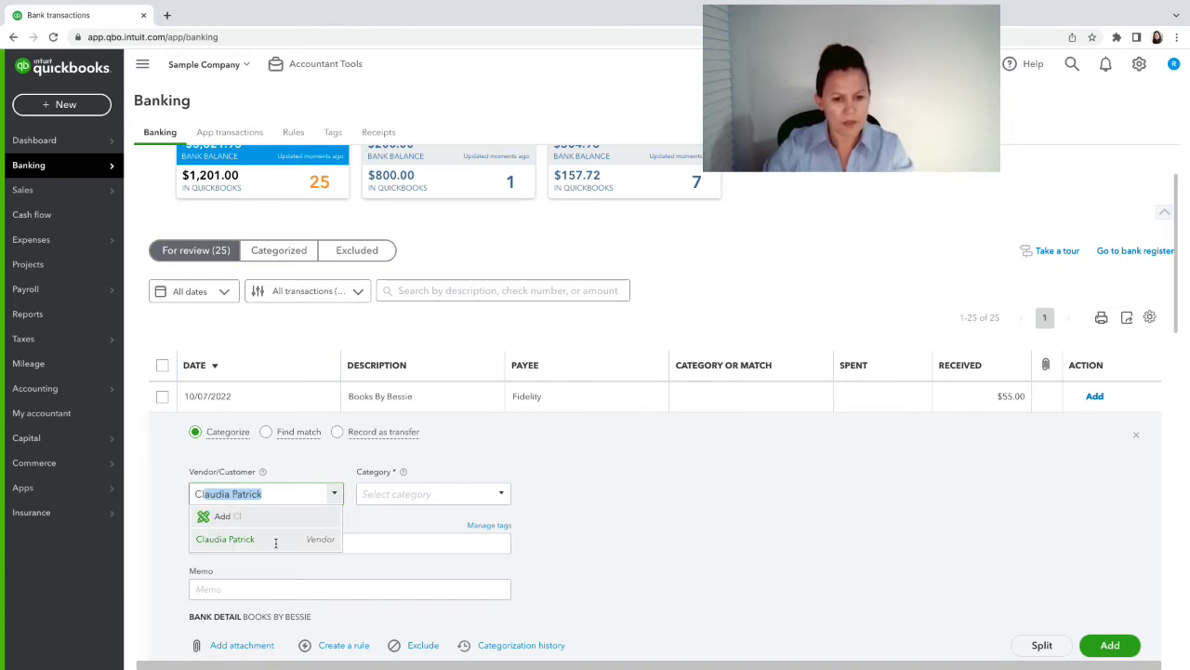
pyautogui.click(275, 542)
# - Set the $55.00 deposit's category to Partner Contributions
pyautogui.click(377, 496)
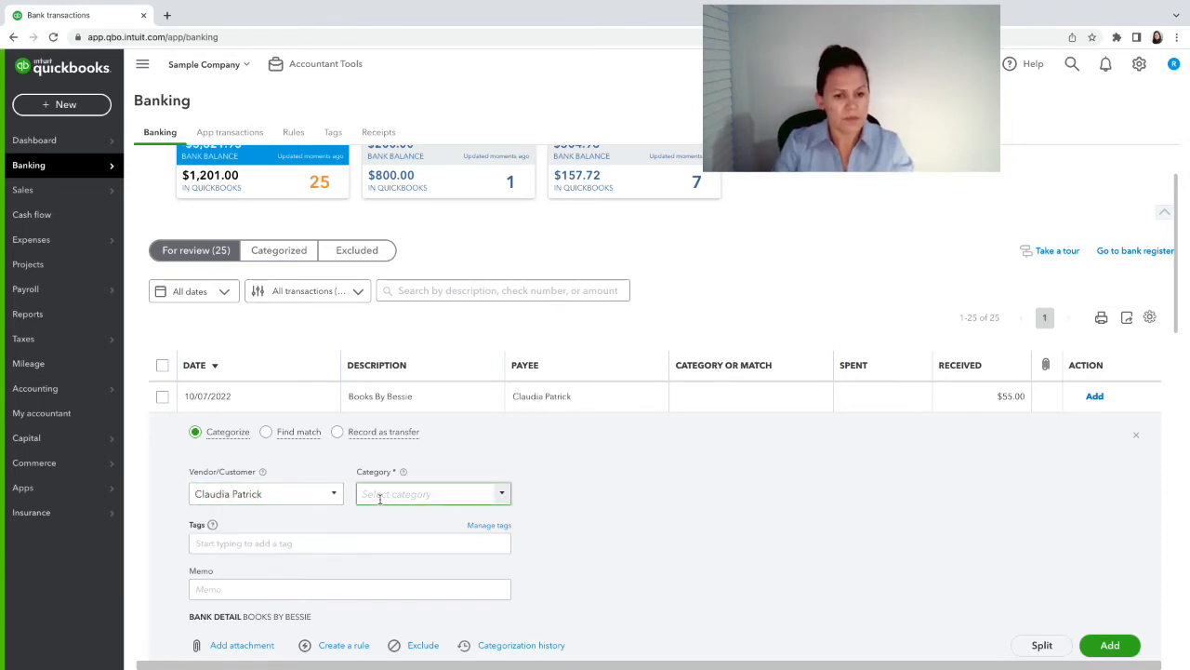
pyautogui.write('ba')
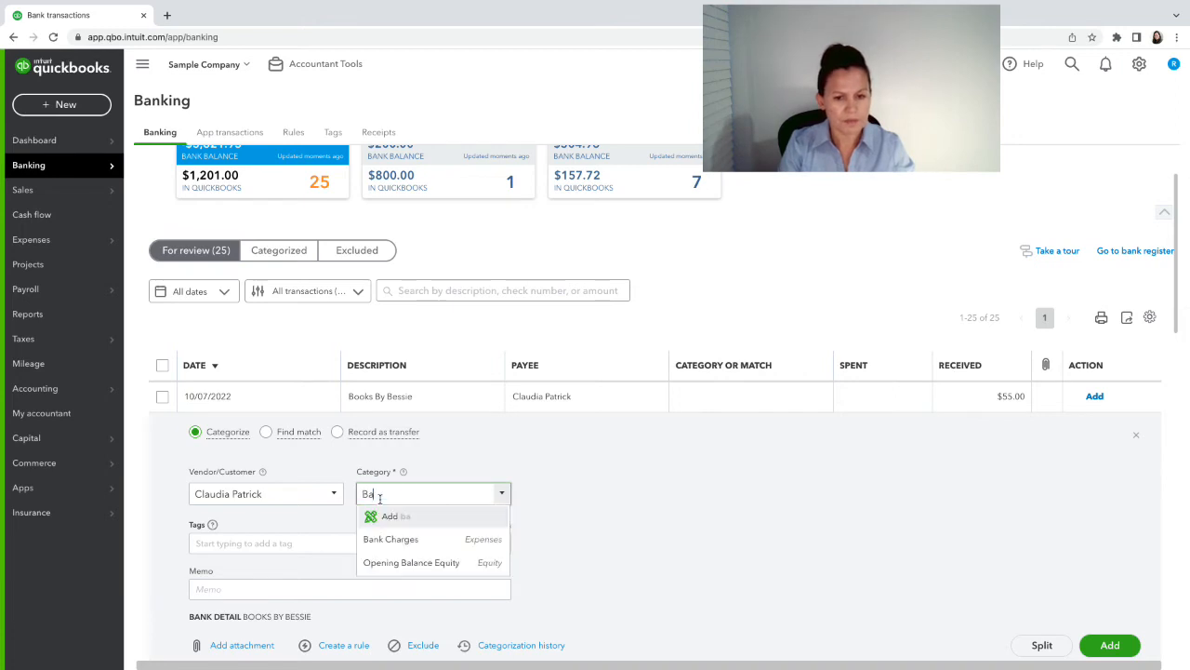
pyautogui.press('BackSpace')
pyautogui.press('BackSpace')
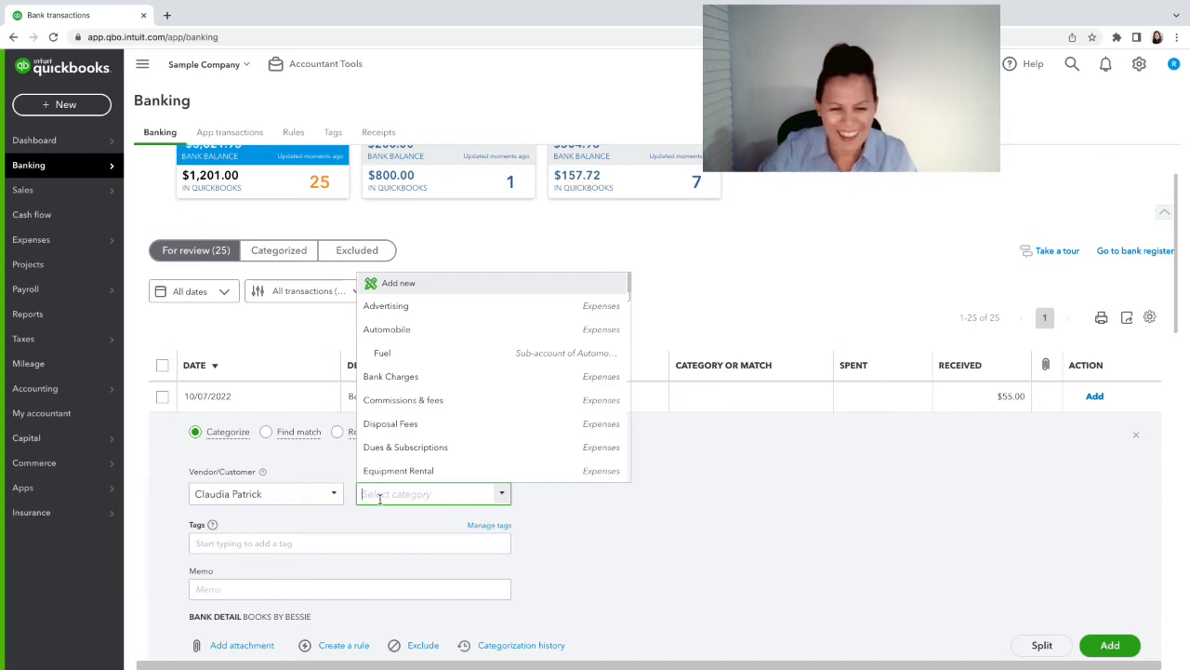
pyautogui.click(639, 598)
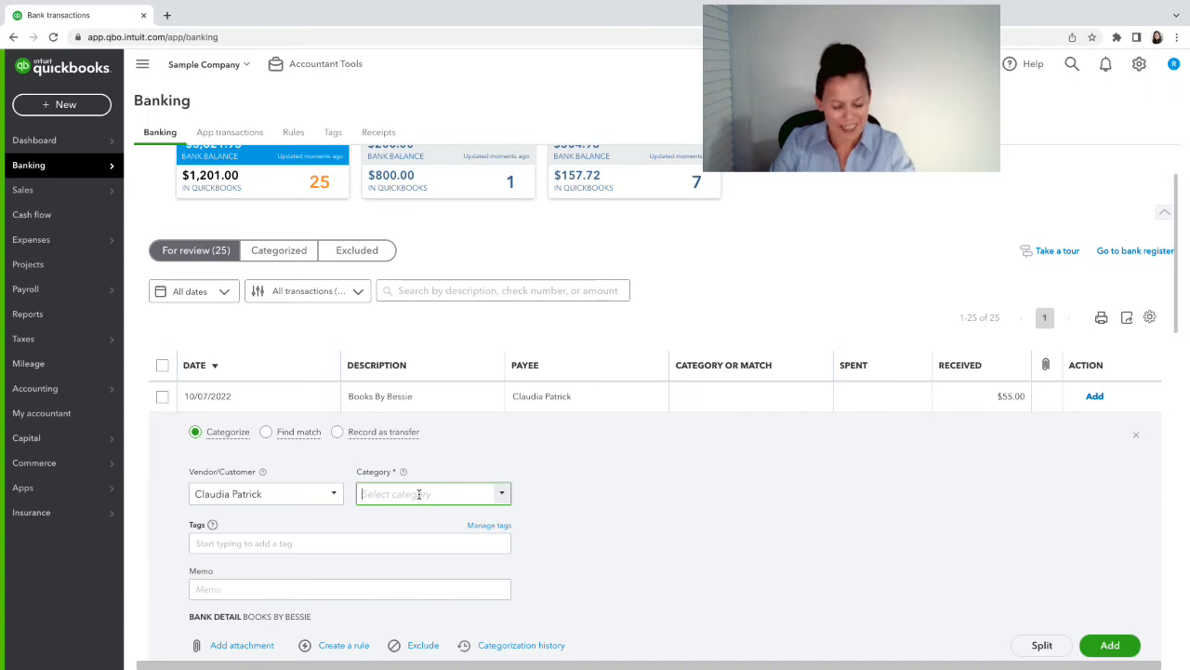
pyautogui.write('contri')
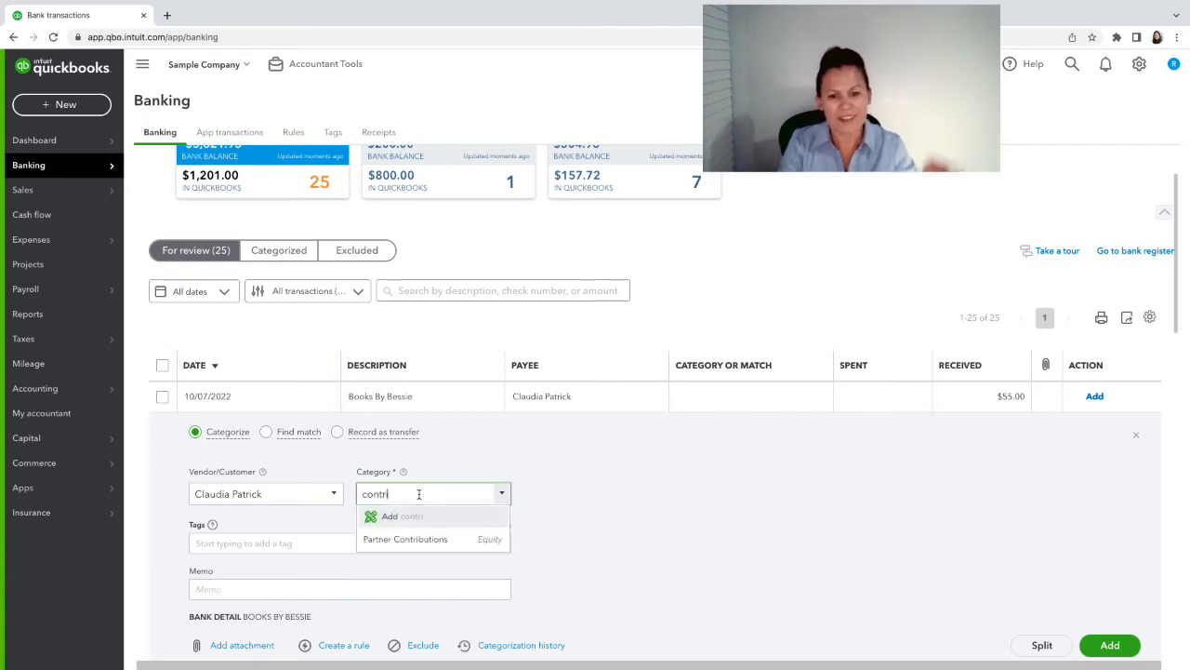
pyautogui.click(428, 535)
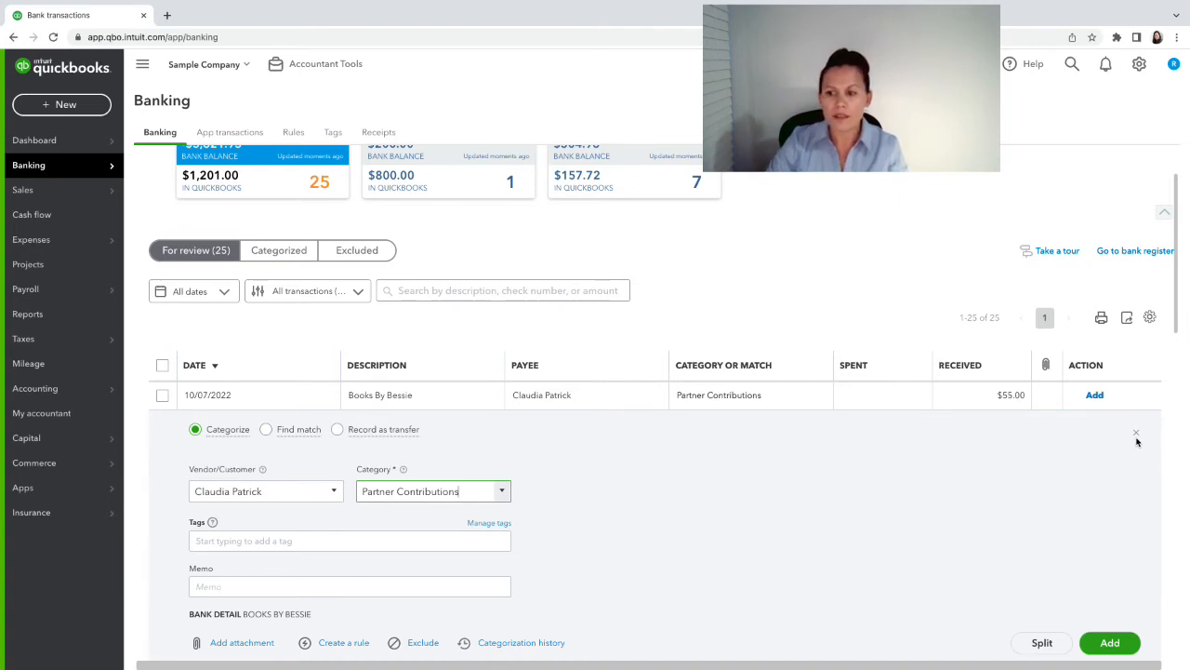
pyautogui.click(965, 464)
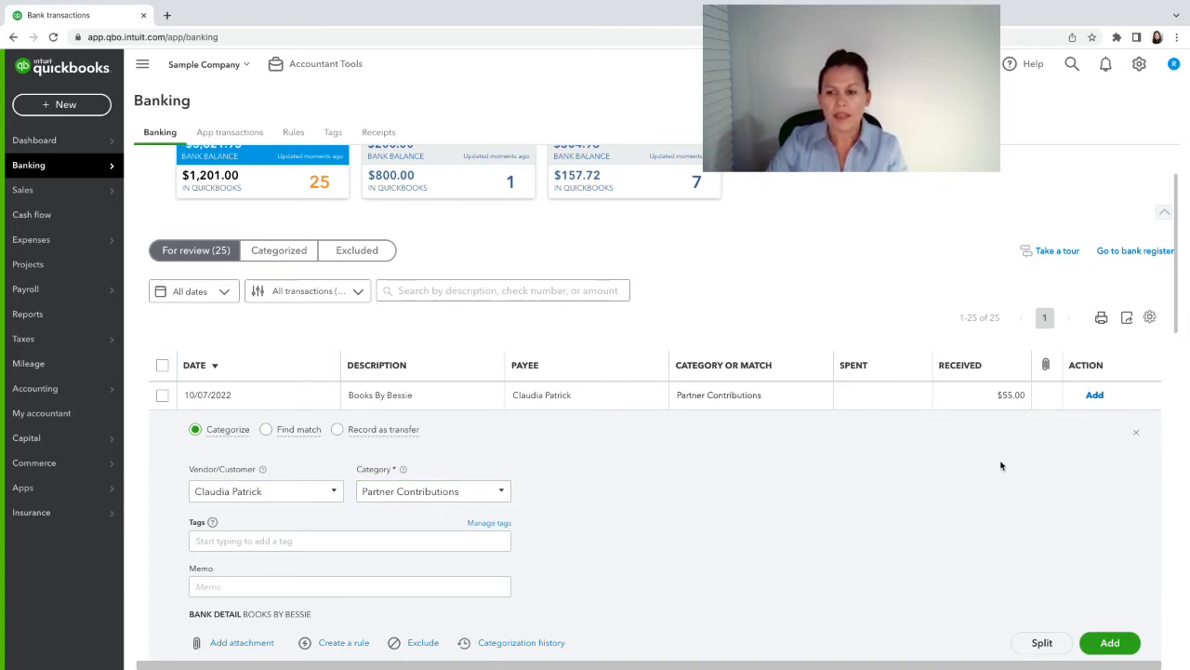
# - Collapse the Books By Bessie deposit's detail panel, leaving it pending under Partner Contributions
pyautogui.click(1136, 432)
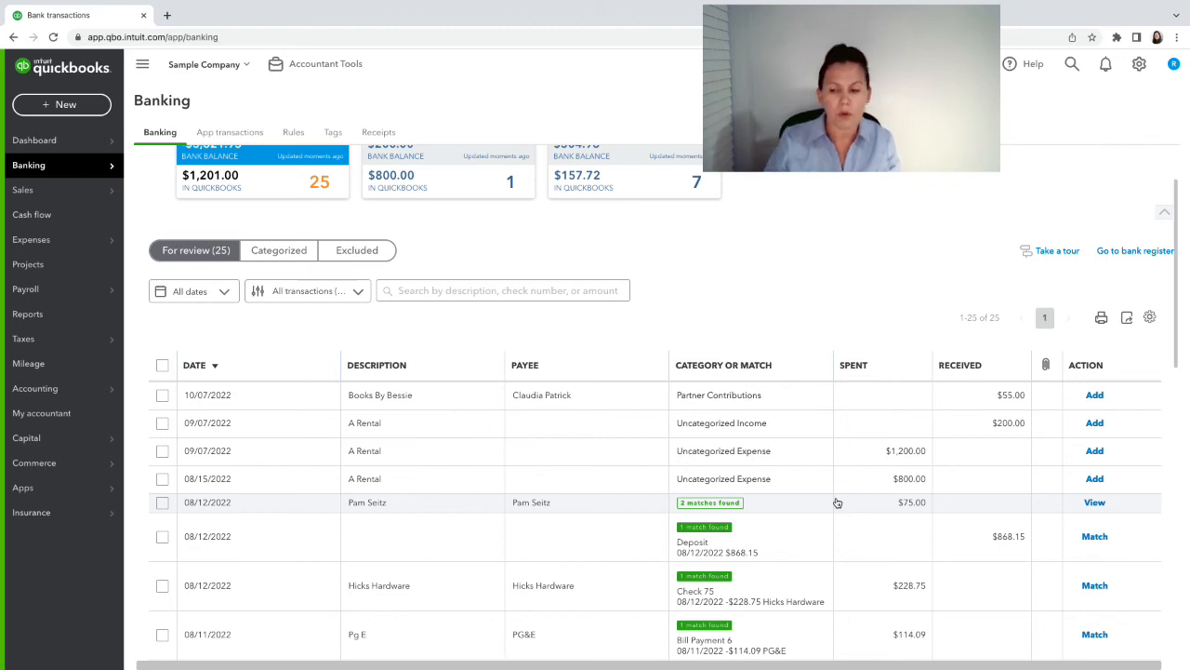
pyautogui.scroll(-2, 848, 510)
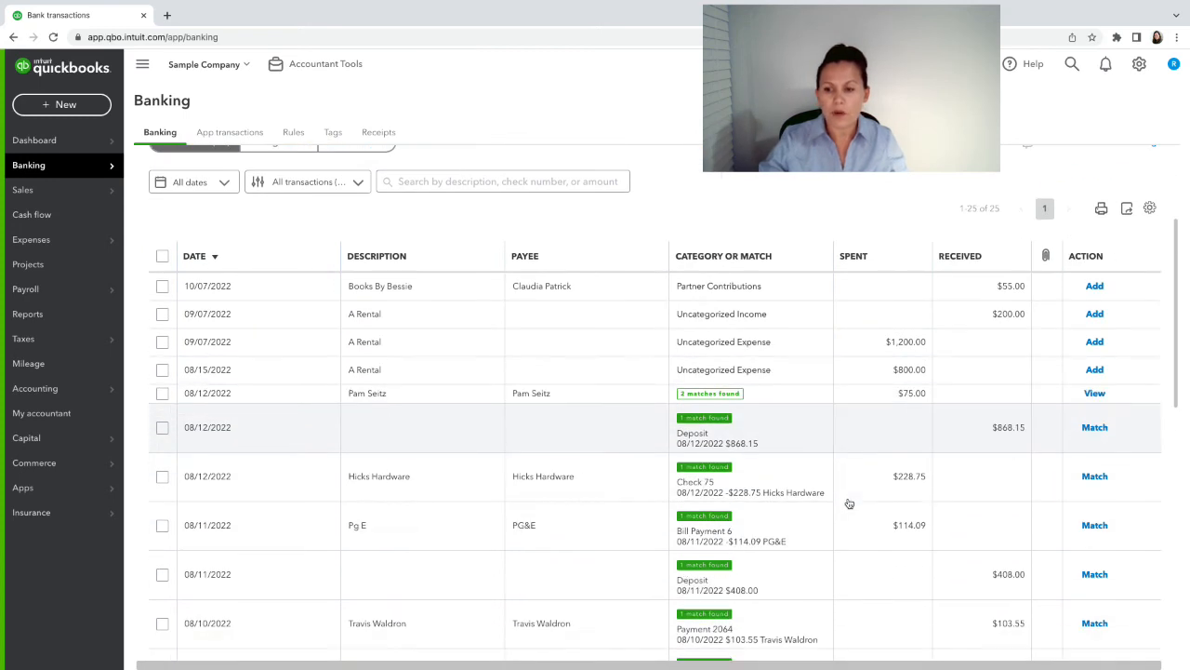
pyautogui.scroll(2, 847, 503)
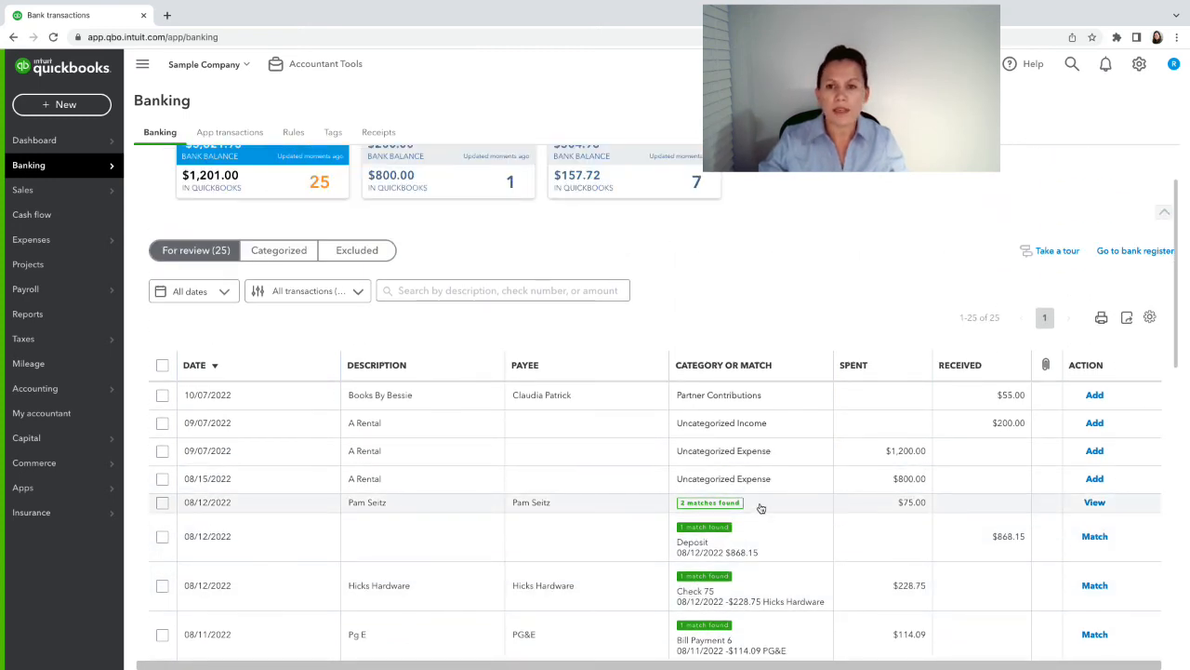
pyautogui.scroll(1, 761, 507)
pyautogui.scroll(-4, 761, 507)
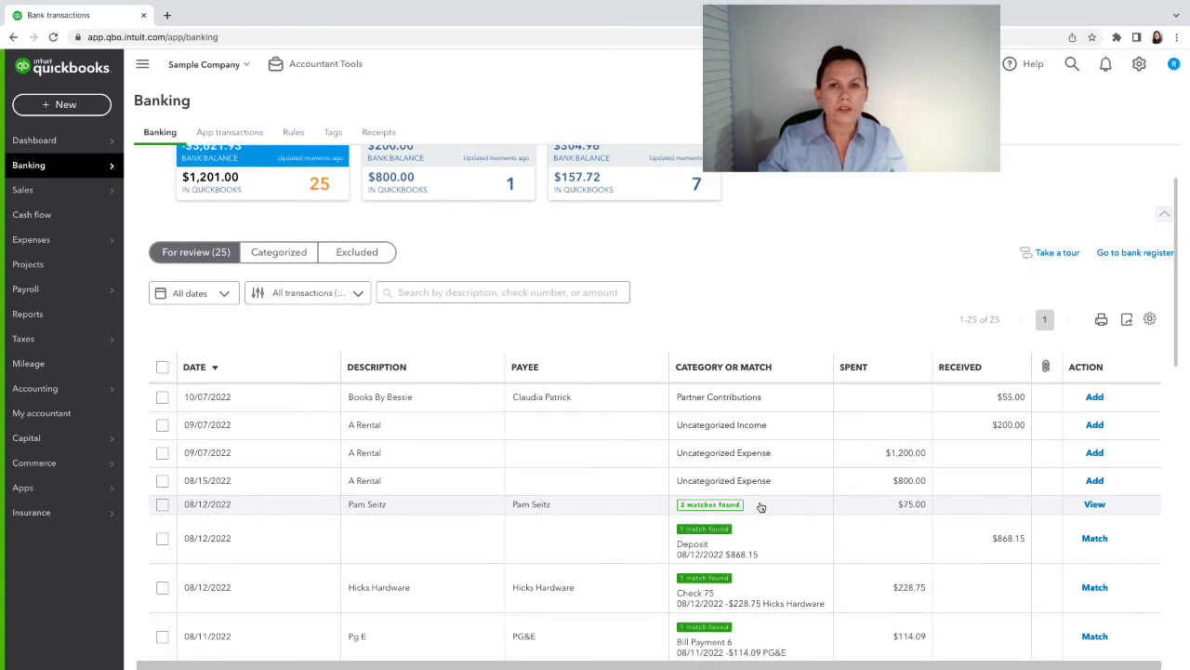
pyautogui.scroll(6, 761, 507)
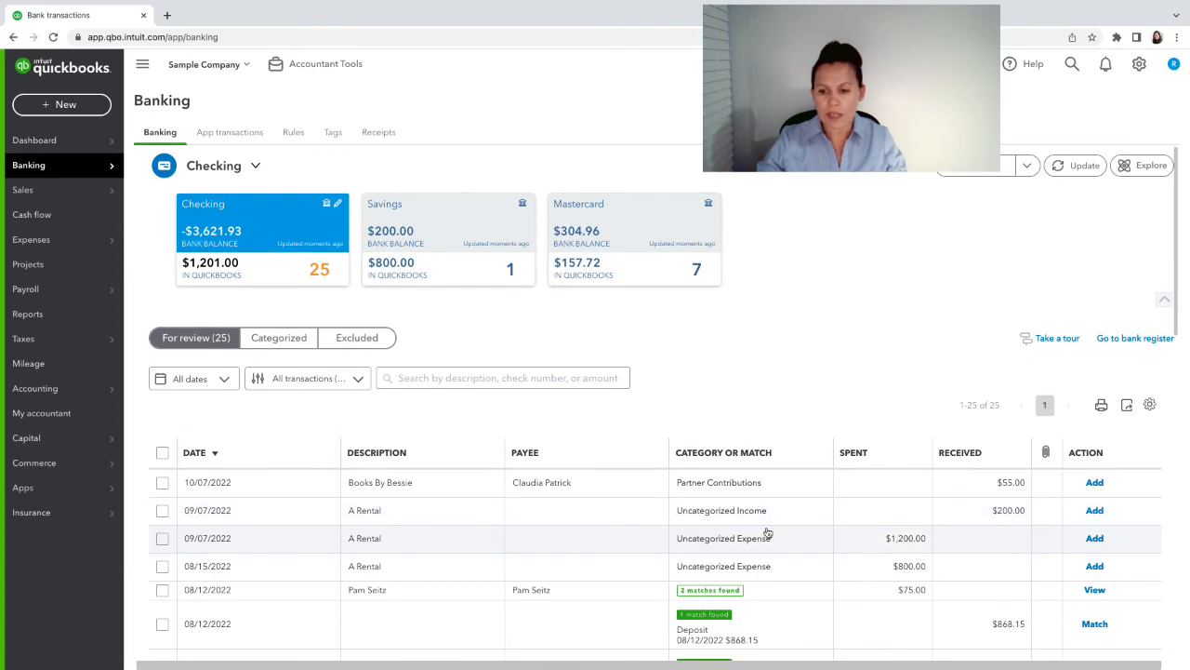
pyautogui.scroll(-7, 768, 530)
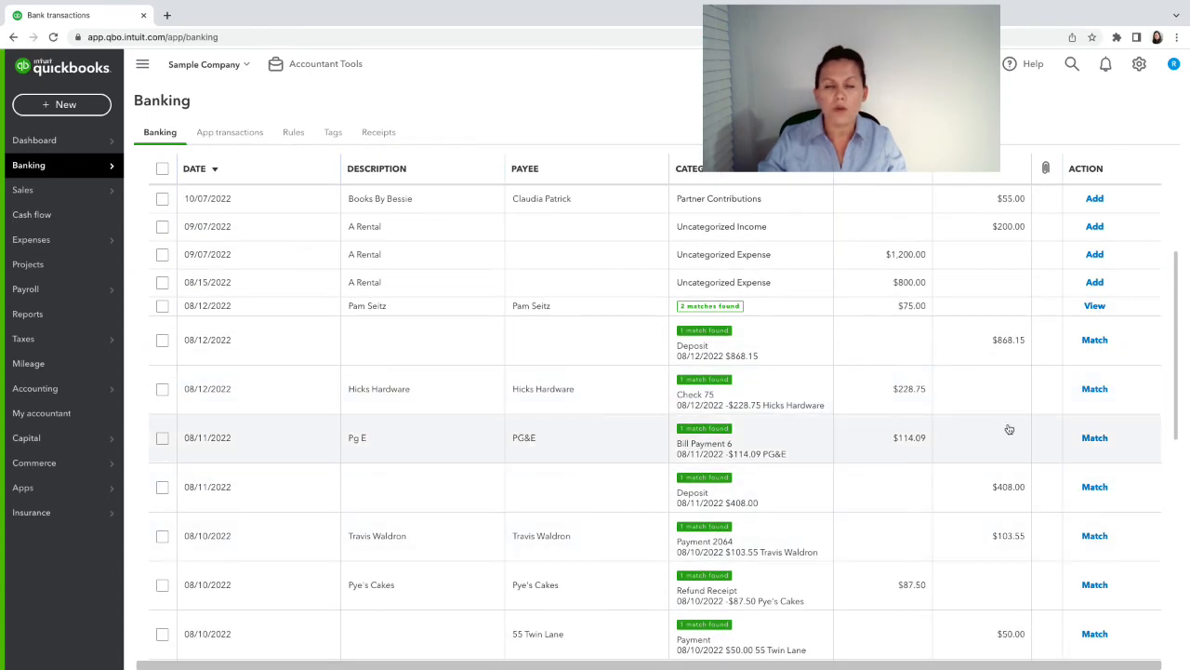
# - Match the 08/12/2022 $868.15 bank deposit to its existing $868.15 Deposit record
pyautogui.click(1091, 350)
pyautogui.click(1093, 342)
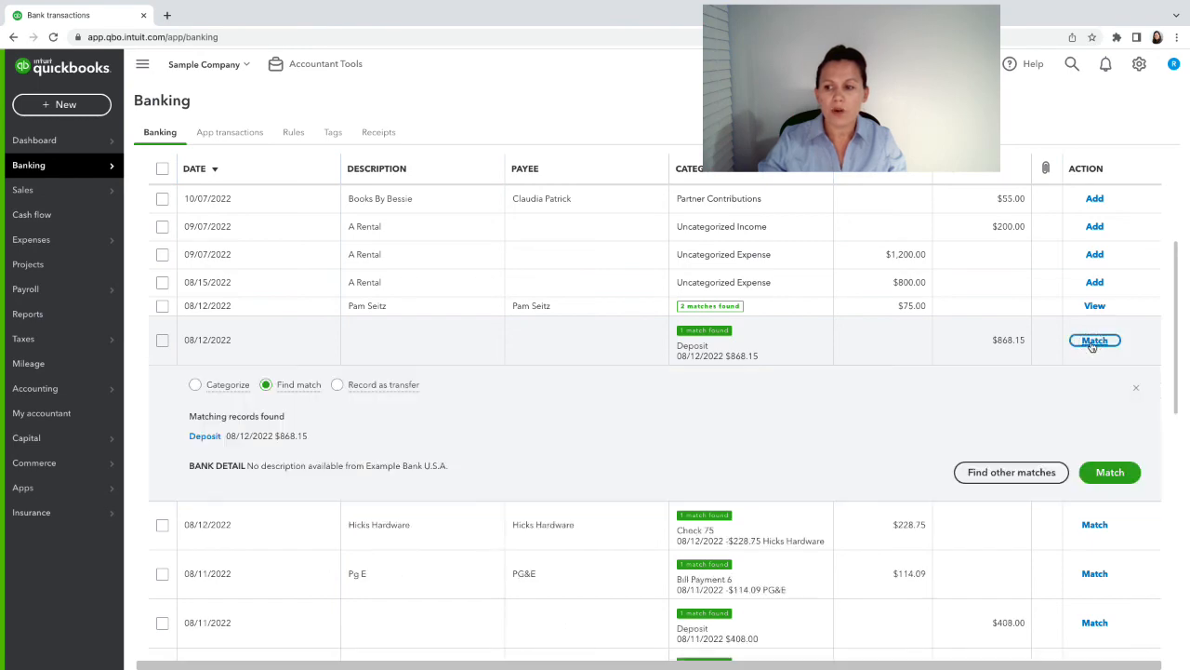